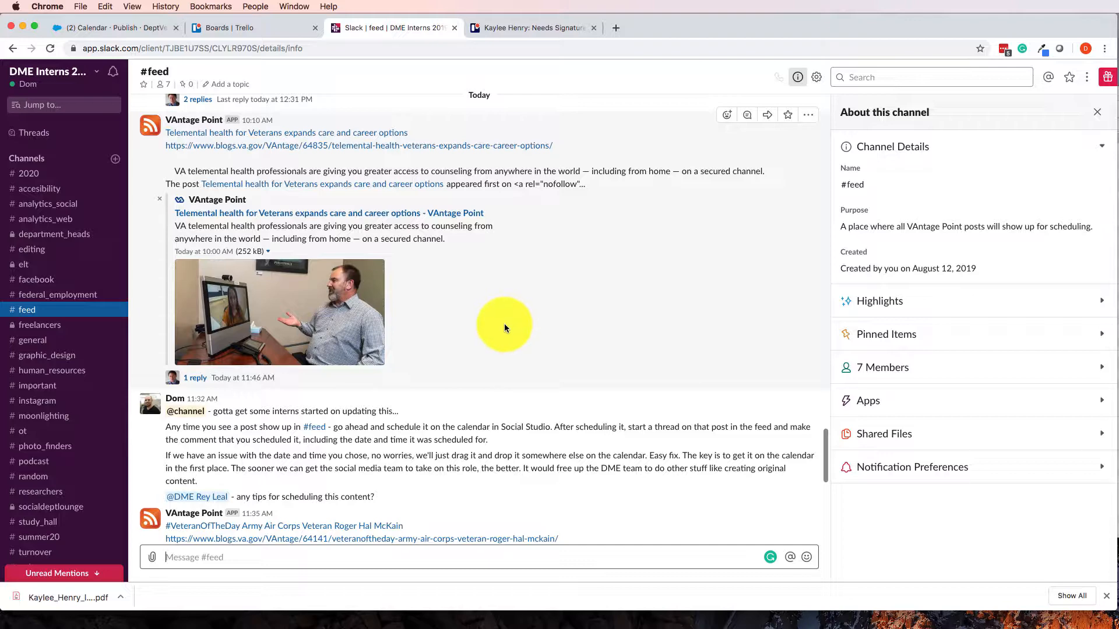
- Open the reply thread on the "Bringing polytrauma hope and healing in Minneapolis" post in the feed and examine its scheduling comment
scroll(505, 323, down, 5)
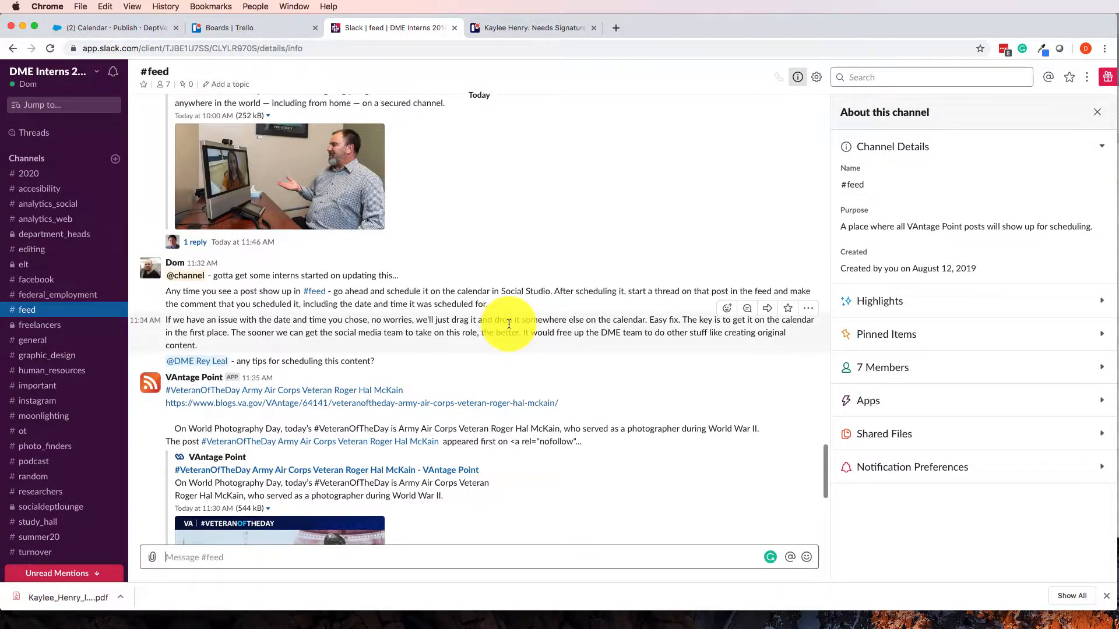
scroll(509, 326, down, 4)
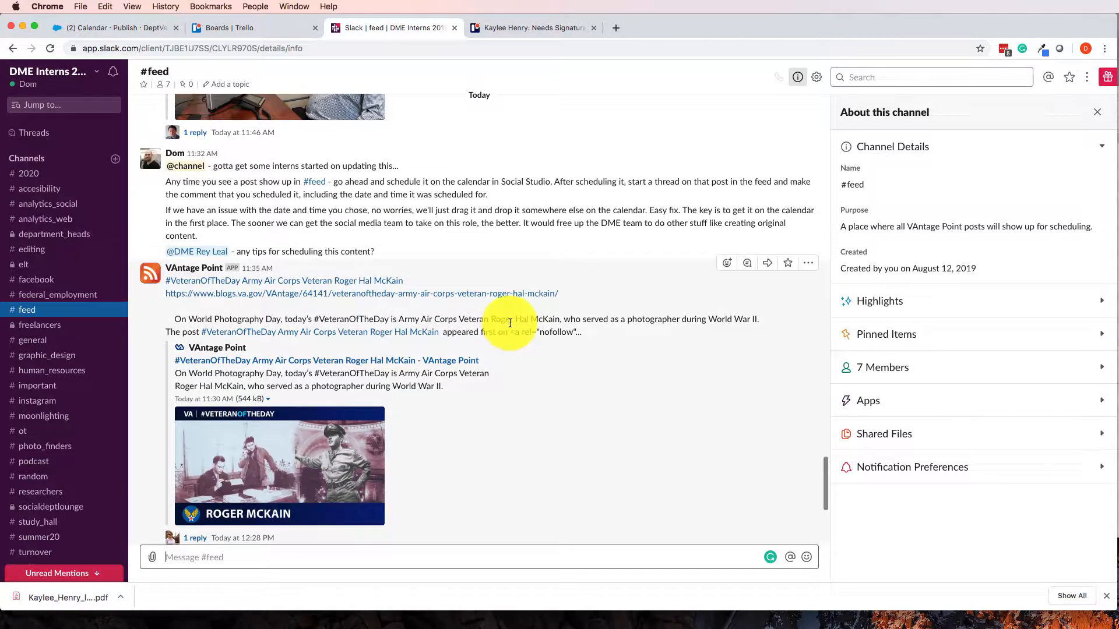
scroll(513, 319, down, 10)
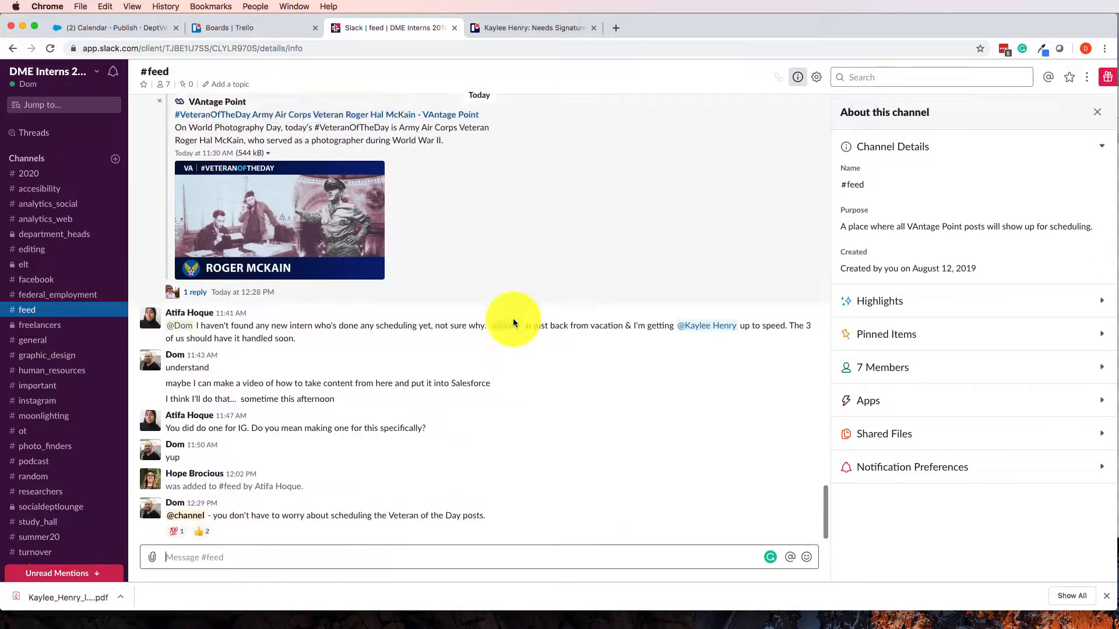
scroll(513, 319, up, 20)
scroll(513, 318, up, 15)
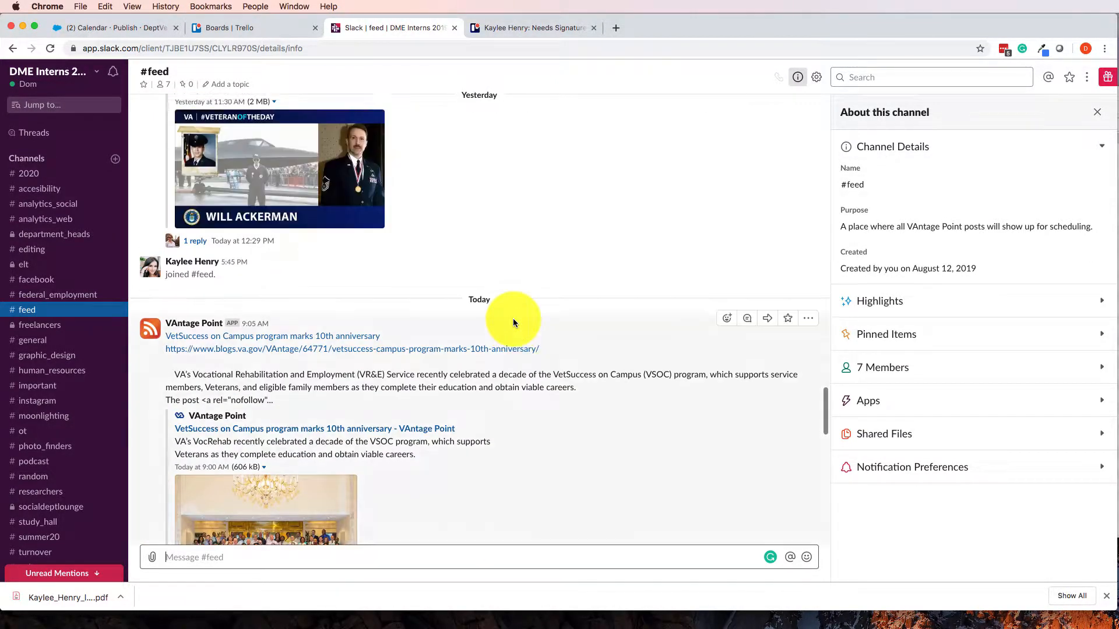
scroll(514, 319, up, 10)
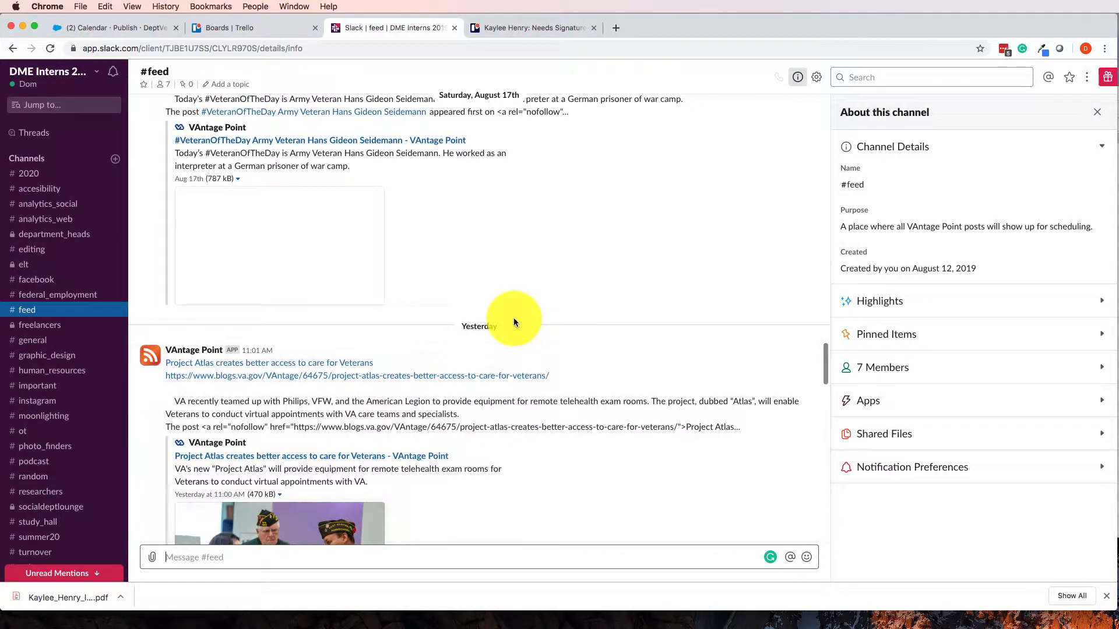
scroll(514, 320, up, 1)
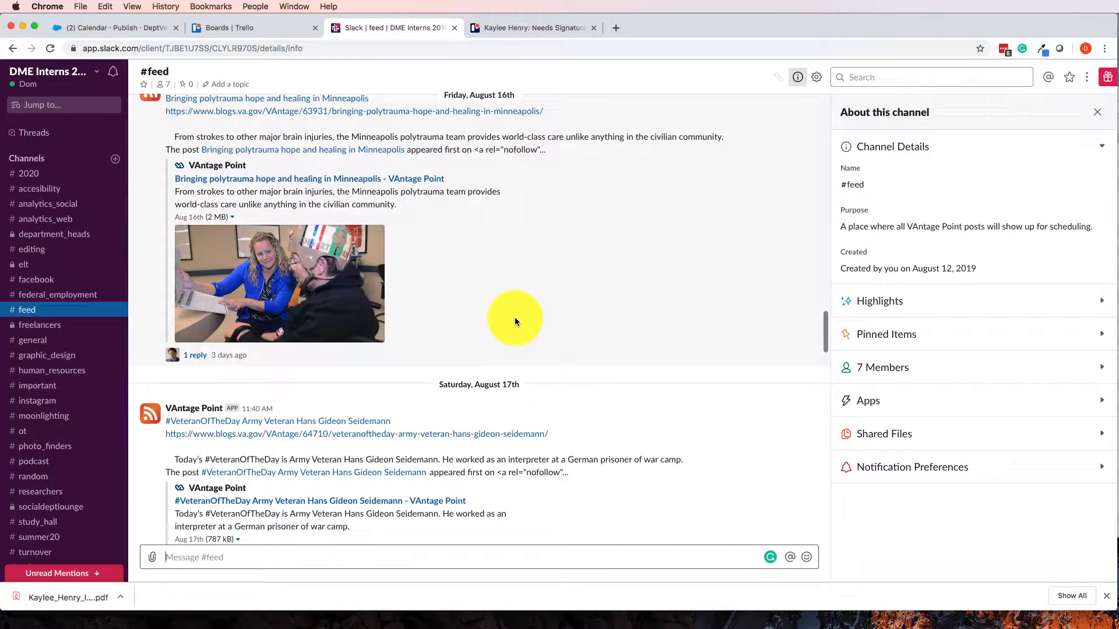
click(241, 359)
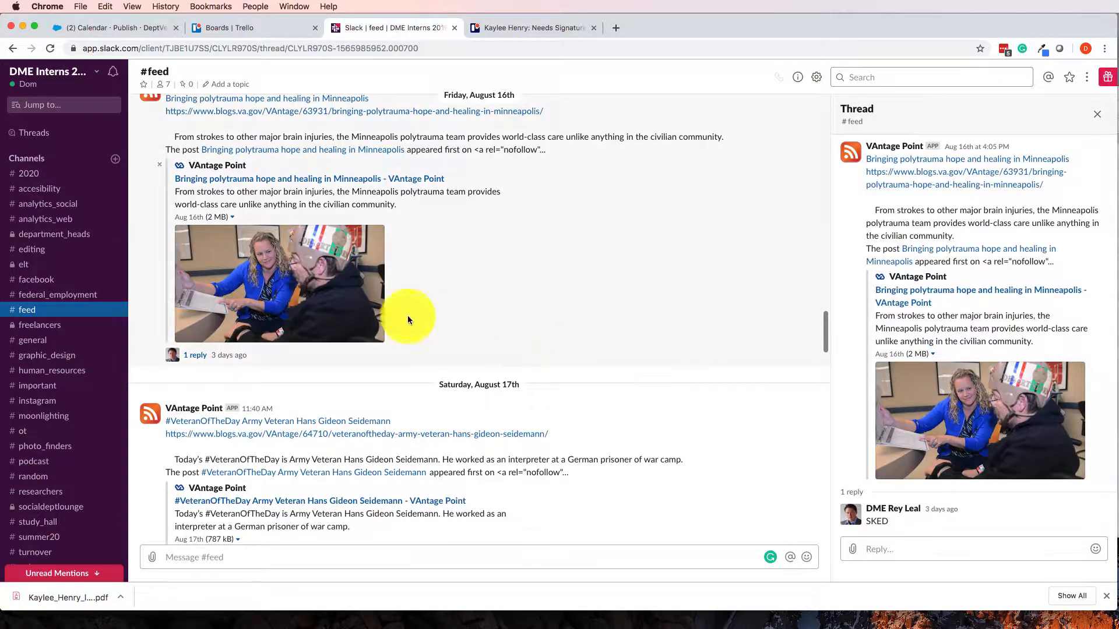
scroll(961, 387, down, 1)
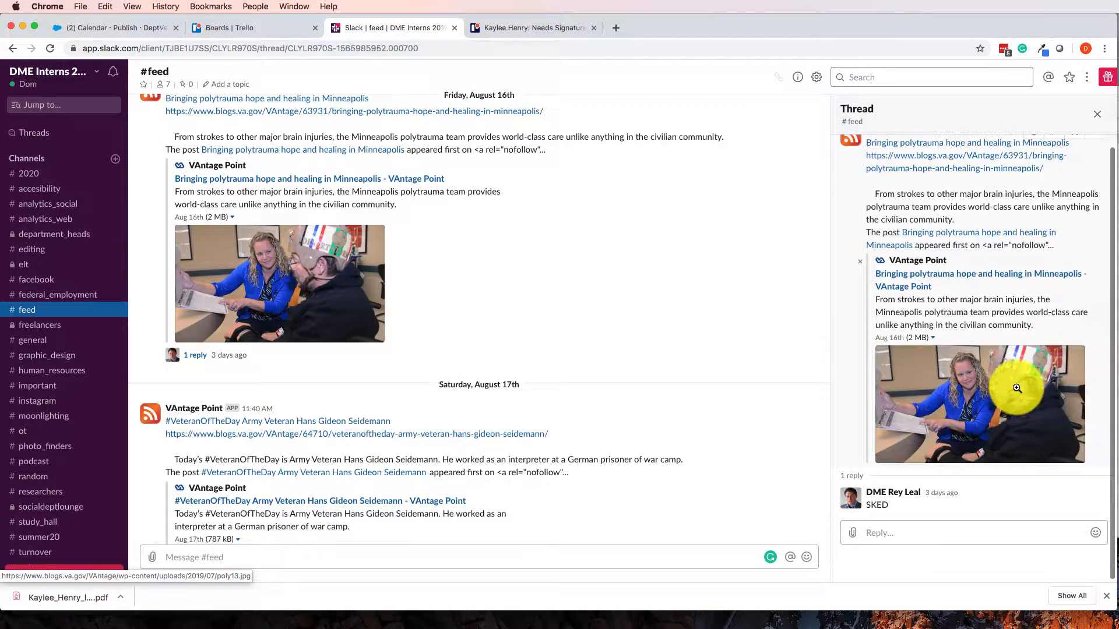
double_click(872, 507)
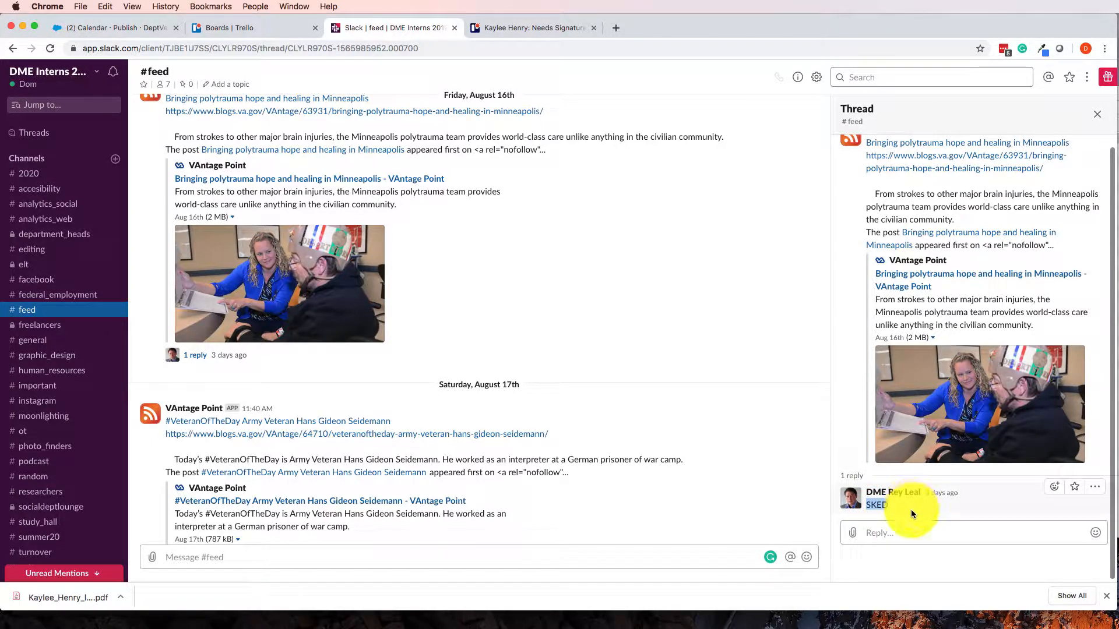
click(877, 506)
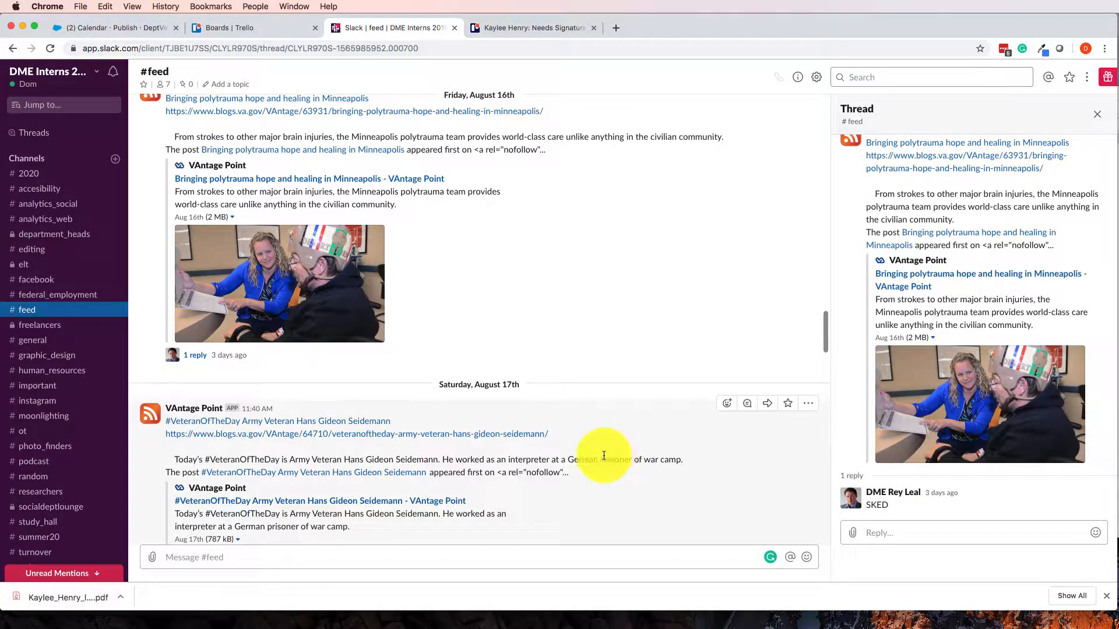
- Open the blog article linked in today's Army Air Corps #VeteranOfTheDay post and skim its contents
scroll(600, 454, down, 20)
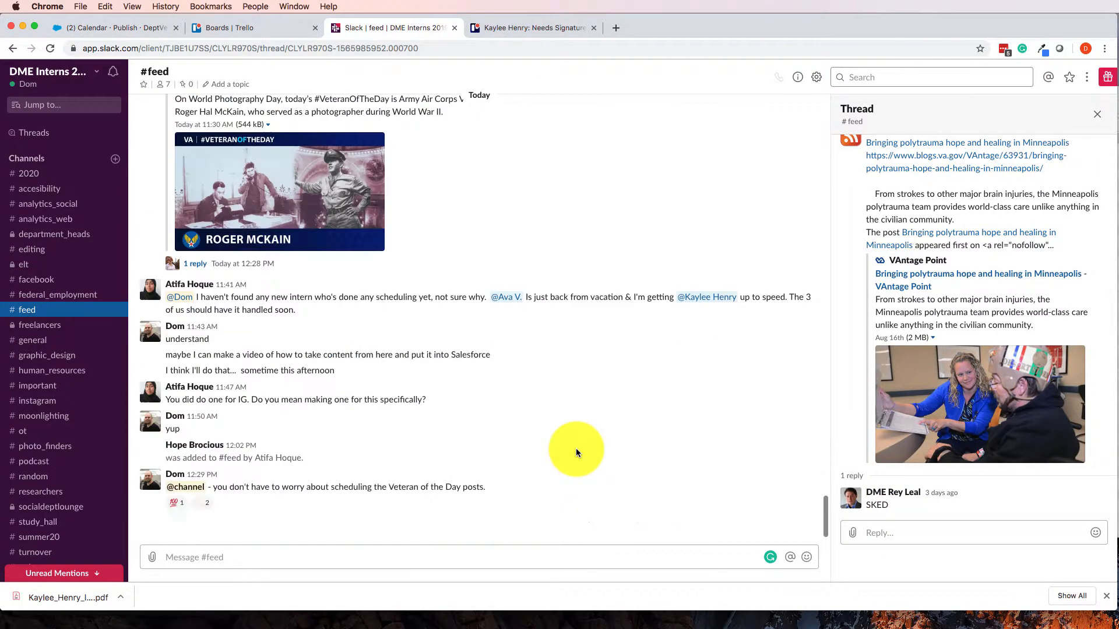
scroll(470, 415, up, 4)
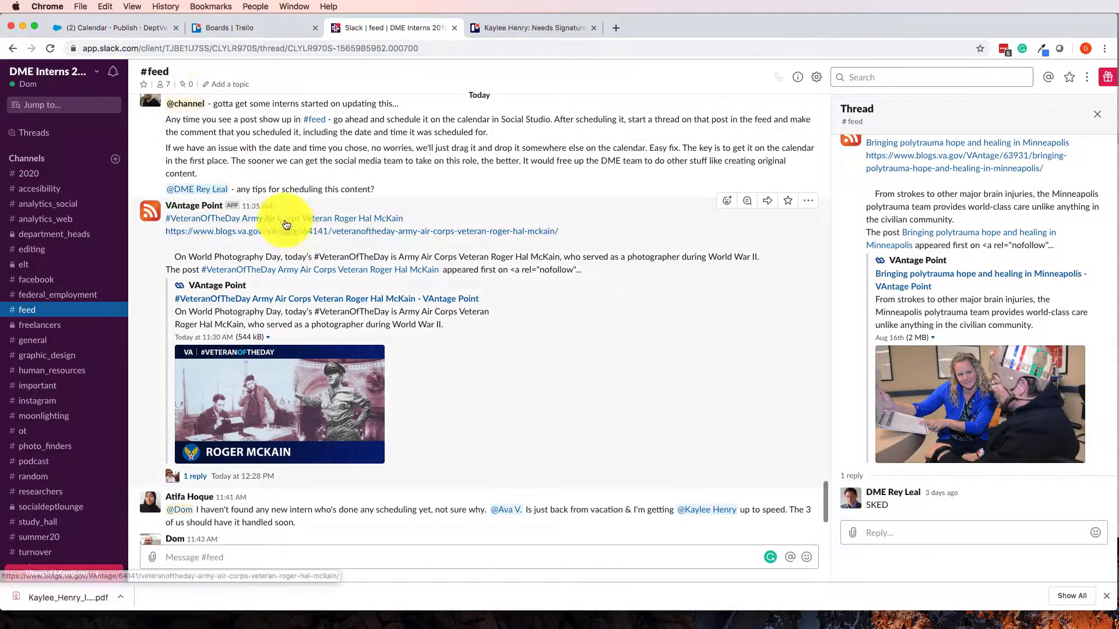
click(284, 219)
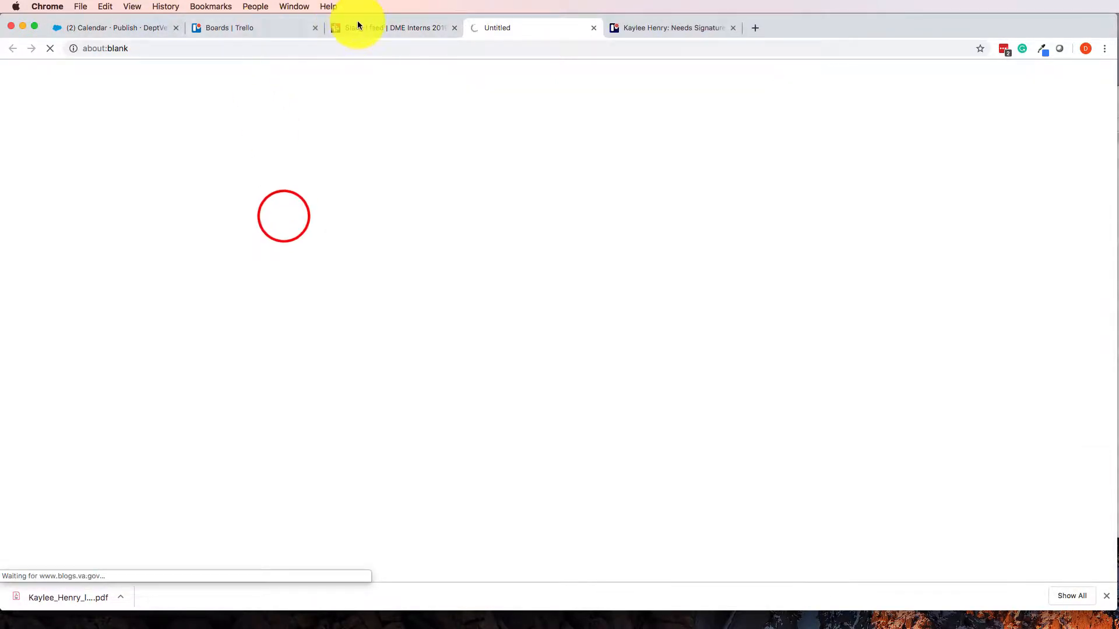
click(358, 26)
click(291, 232)
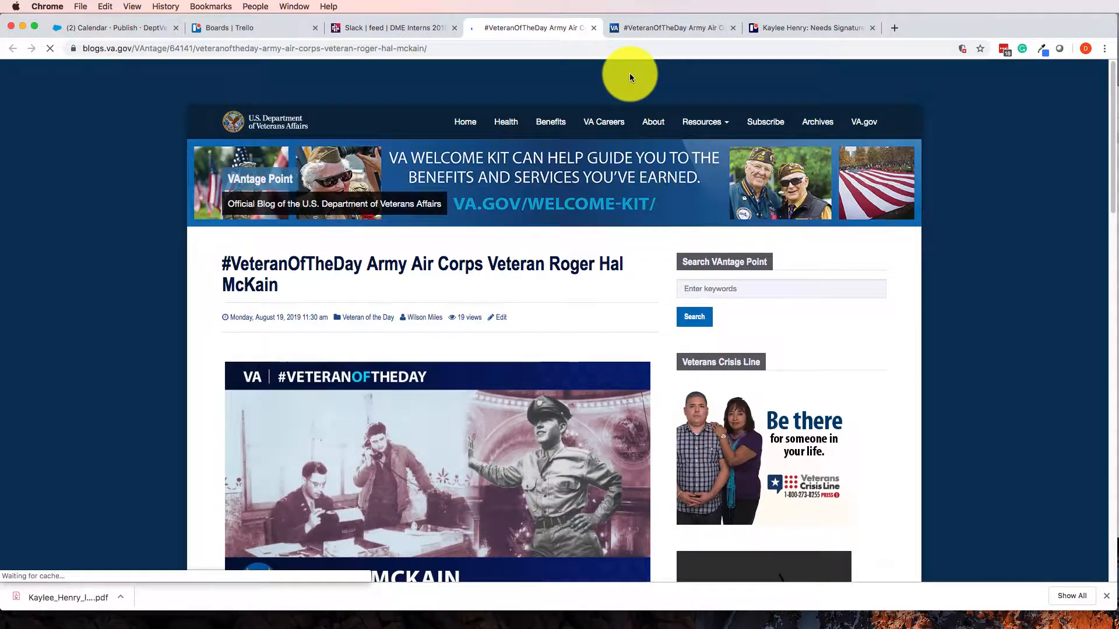
scroll(652, 106, down, 4)
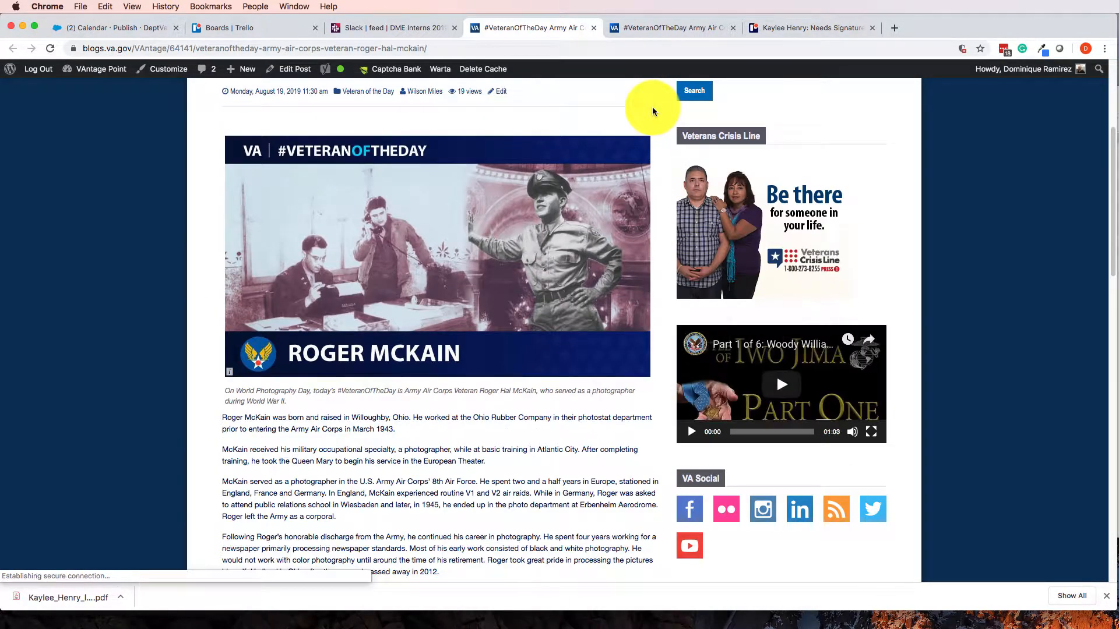
scroll(644, 106, down, 7)
scroll(644, 105, up, 11)
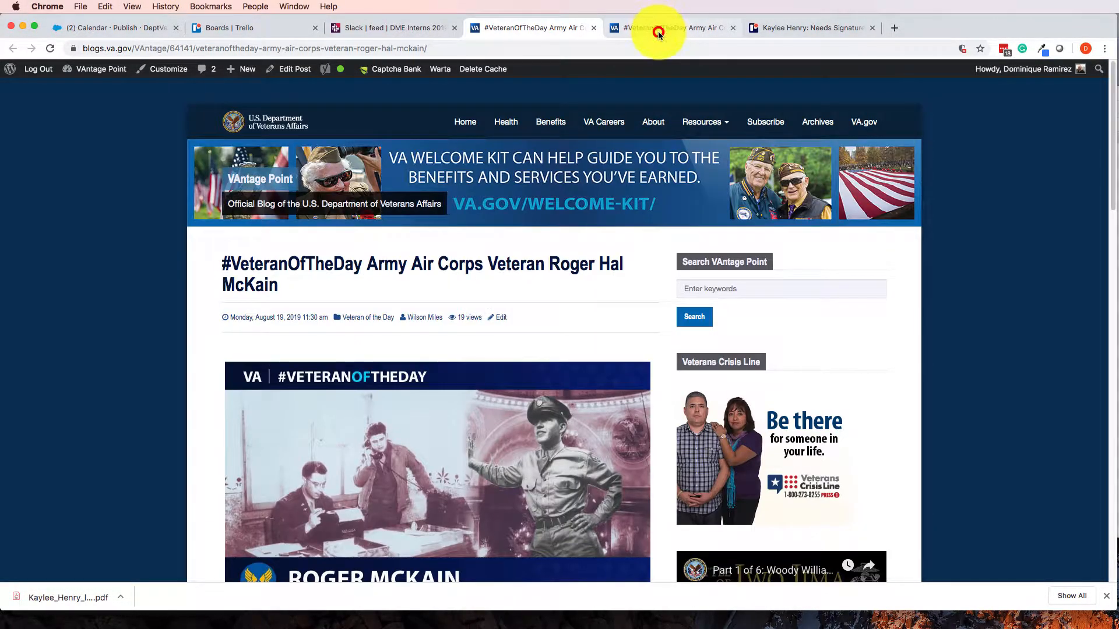
- Close the duplicate blog article tab and the Trello card tab, and look over the remaining article
click(659, 34)
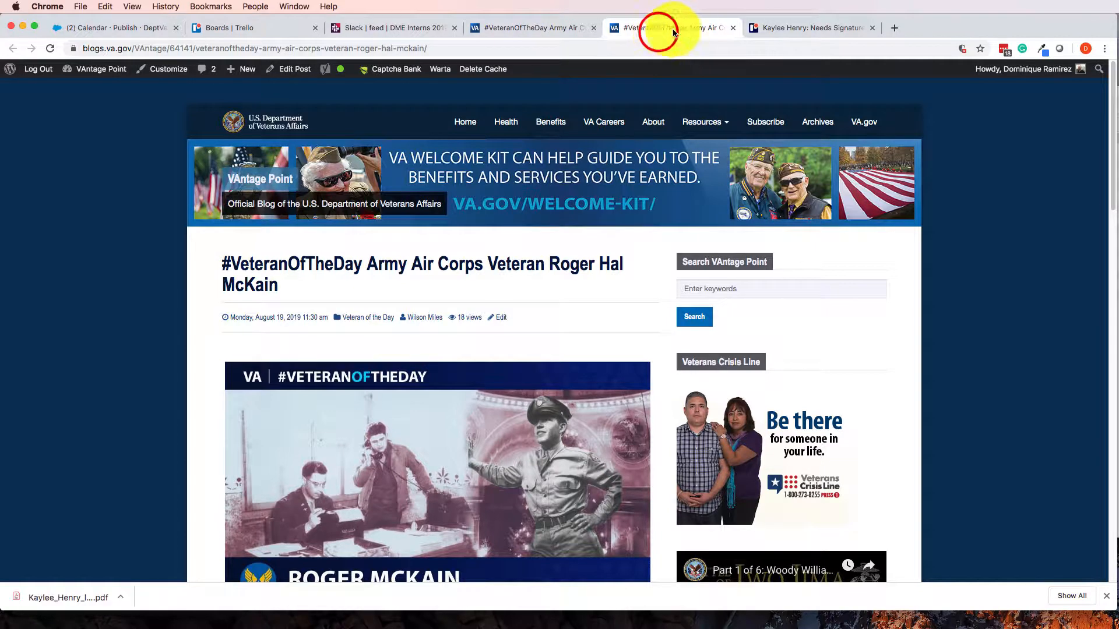
click(729, 30)
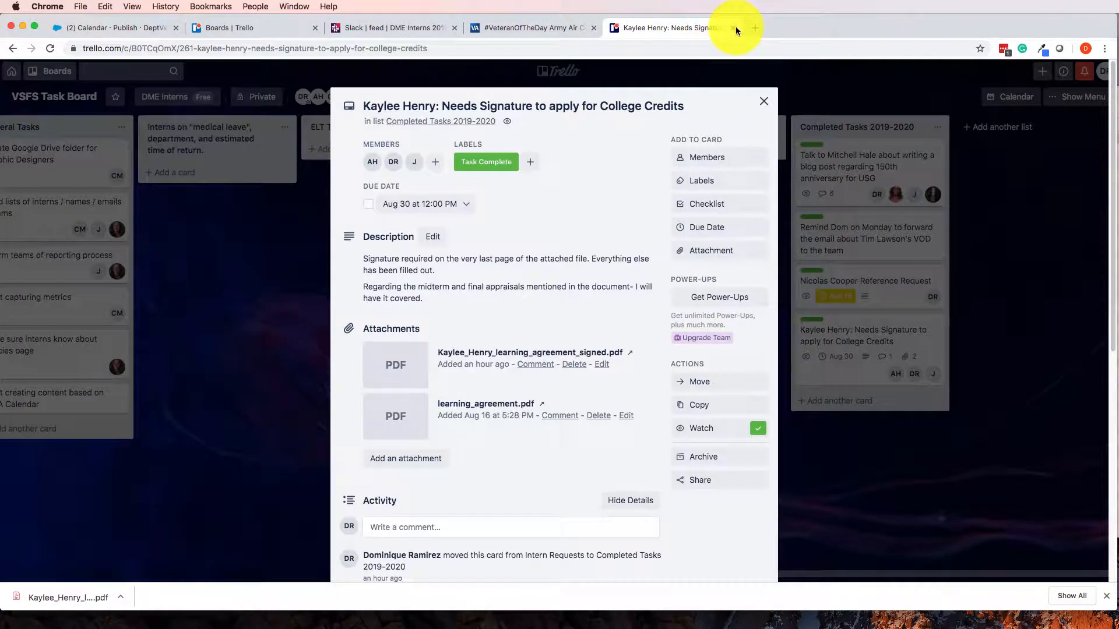
click(734, 28)
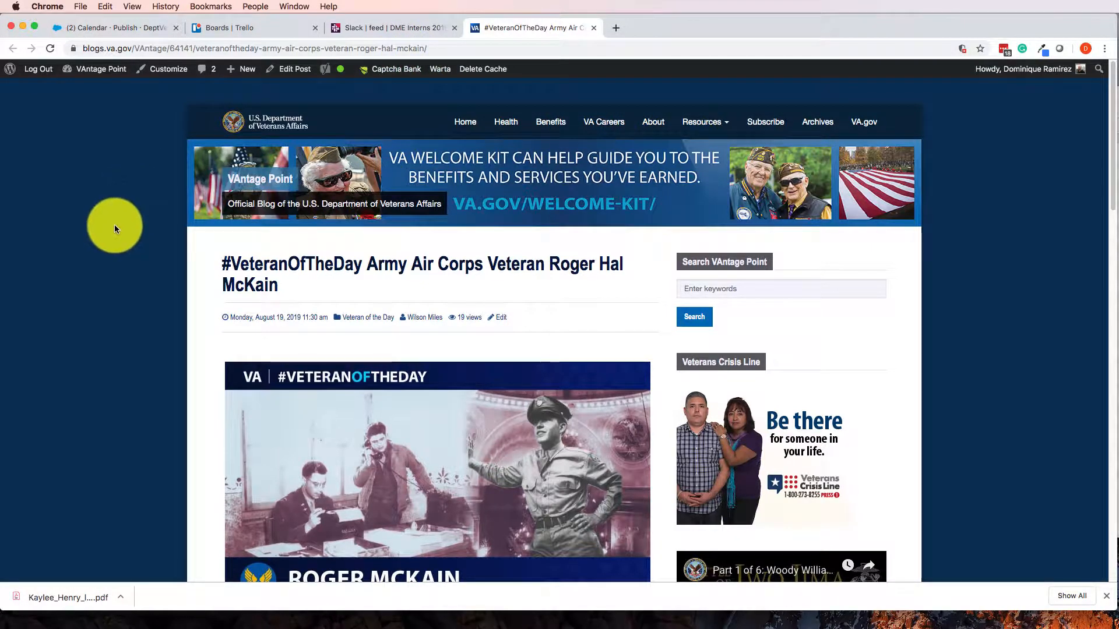
scroll(237, 262, down, 7)
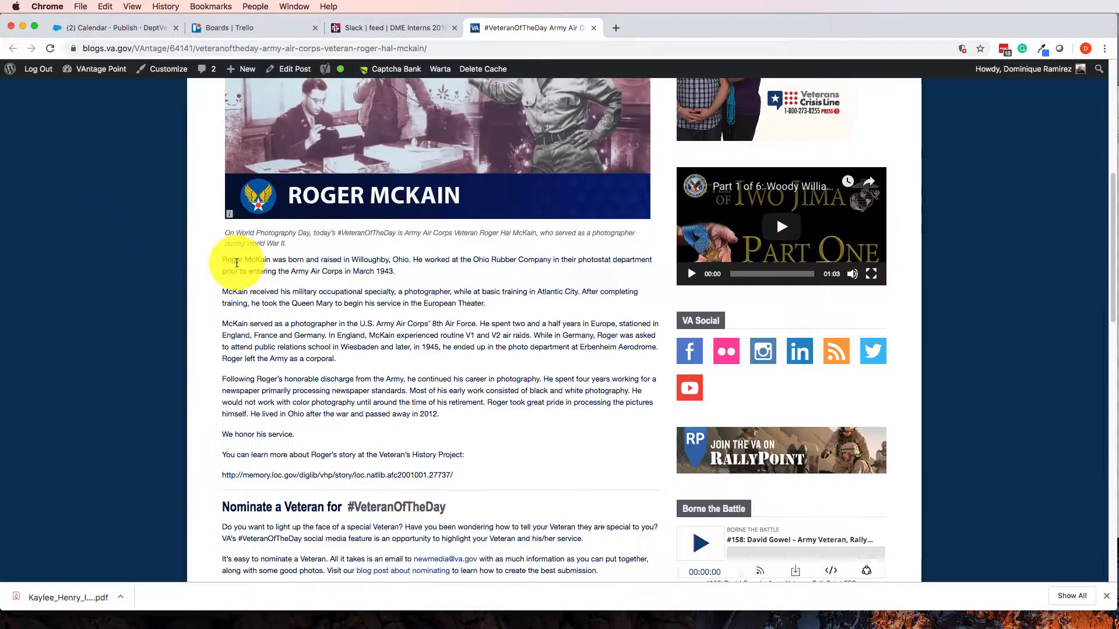
scroll(237, 263, up, 7)
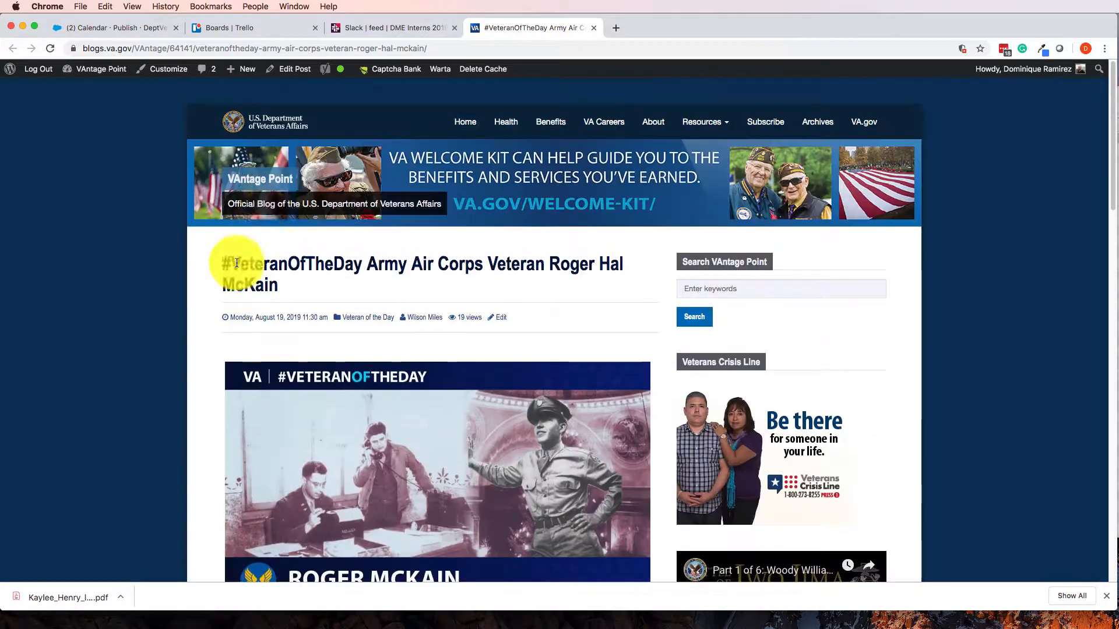
- Switch back to Slack and highlight the summary sentences of the World Photography Day and telemental health posts
click(365, 28)
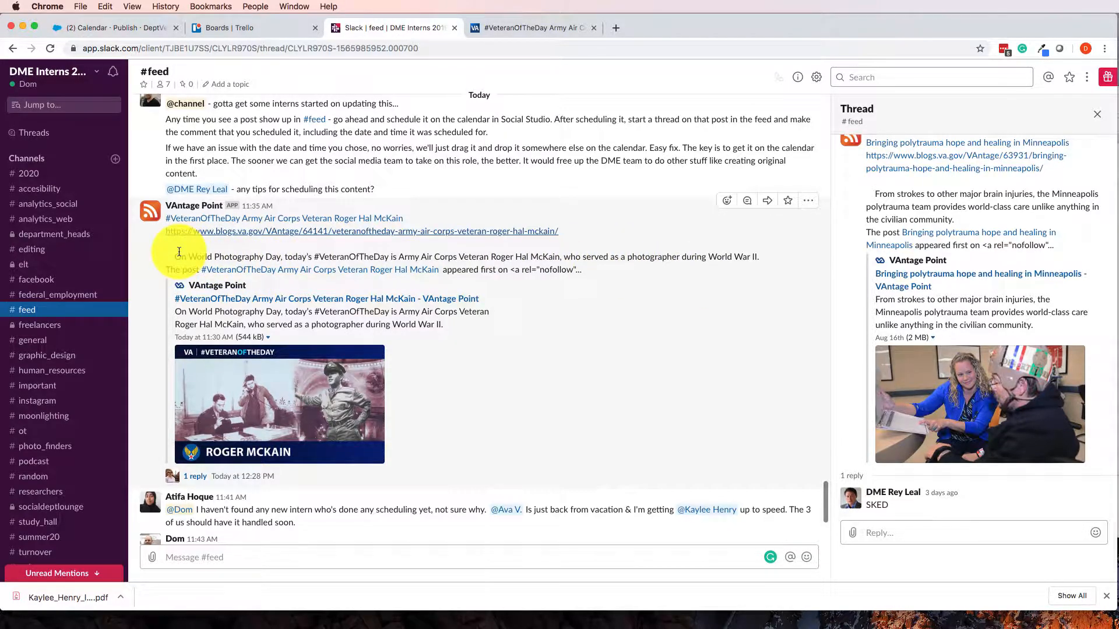
drag(174, 256, 769, 262)
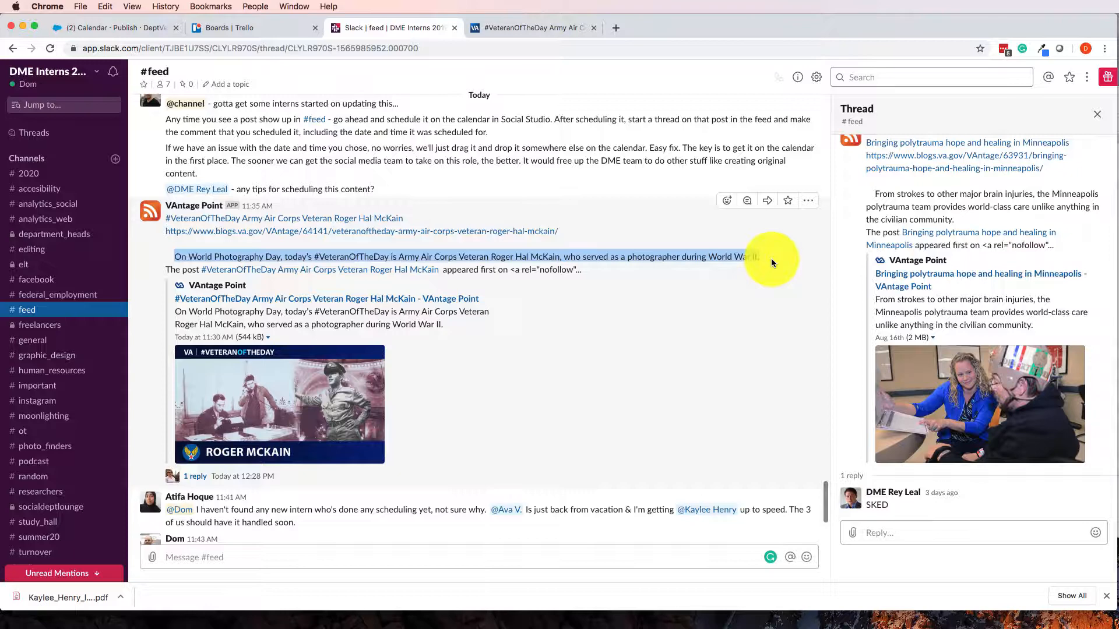
scroll(771, 262, up, 10)
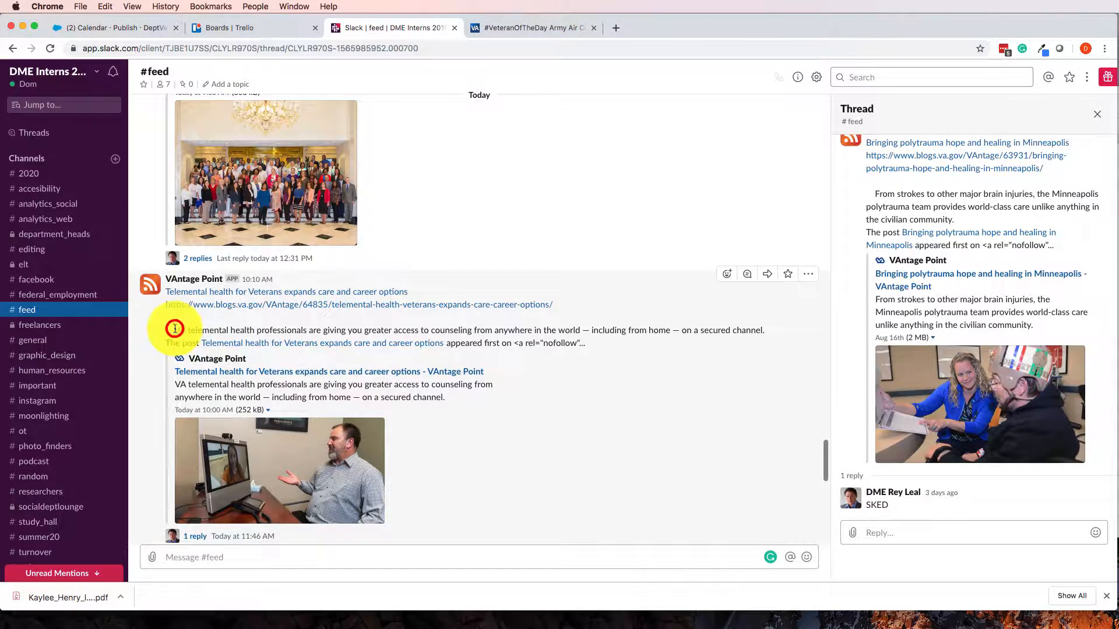
mouse_move(172, 327)
mouse_down()
mouse_move(668, 348)
mouse_move(769, 333)
mouse_up()
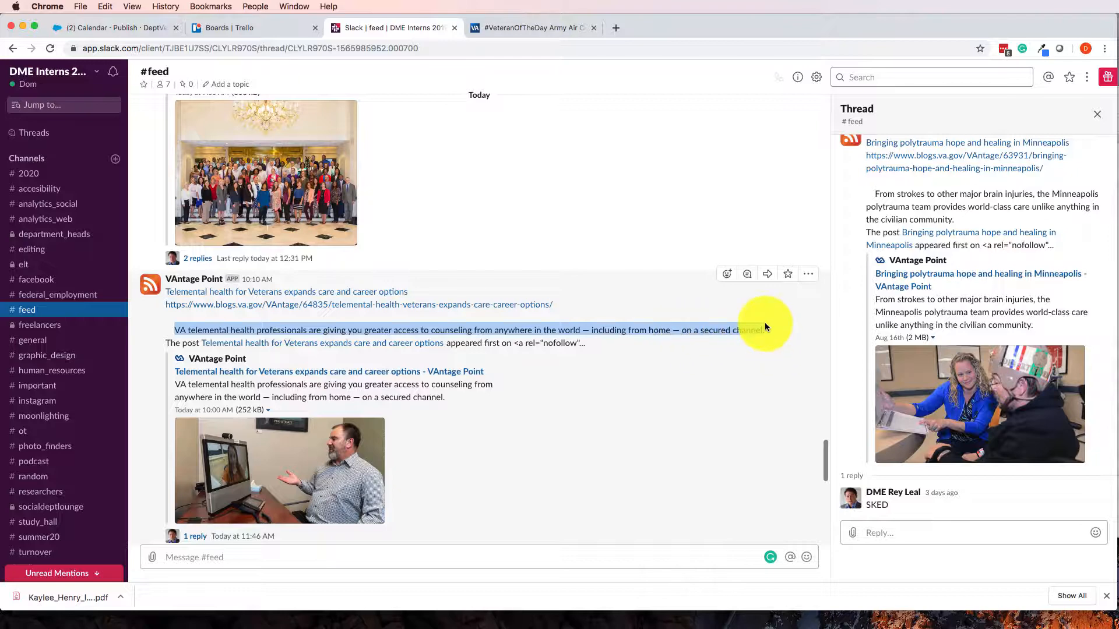
- Copy the summary sentence of the "New 'Bill and Ted 3' movie casts wounded warriors as extras" post from August 16th
scroll(680, 361, down, 3)
scroll(678, 361, up, 4)
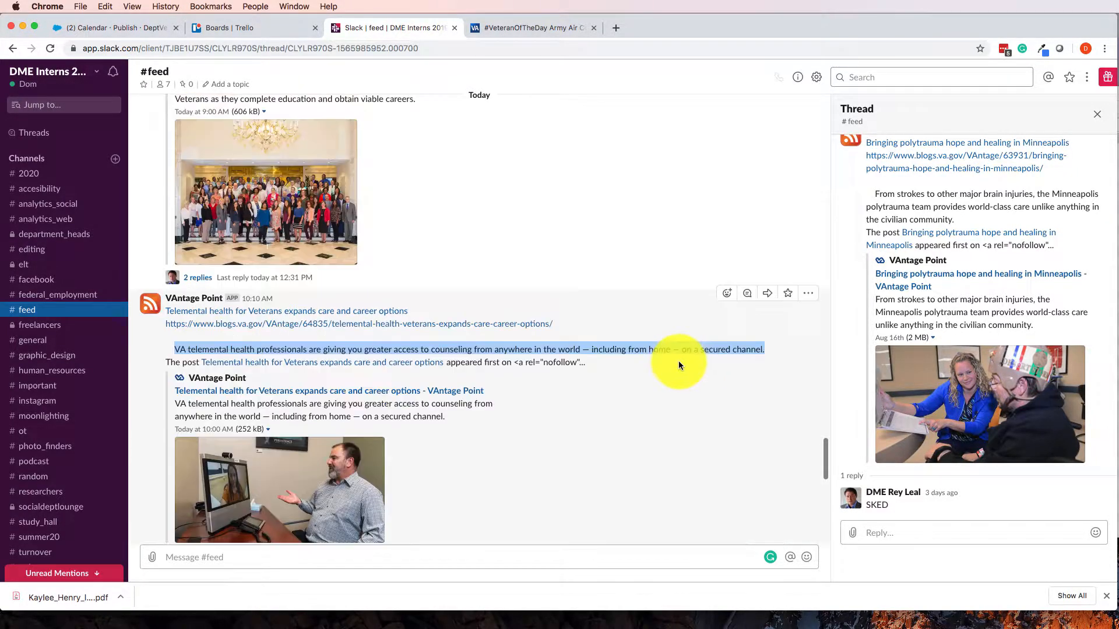
scroll(679, 362, up, 15)
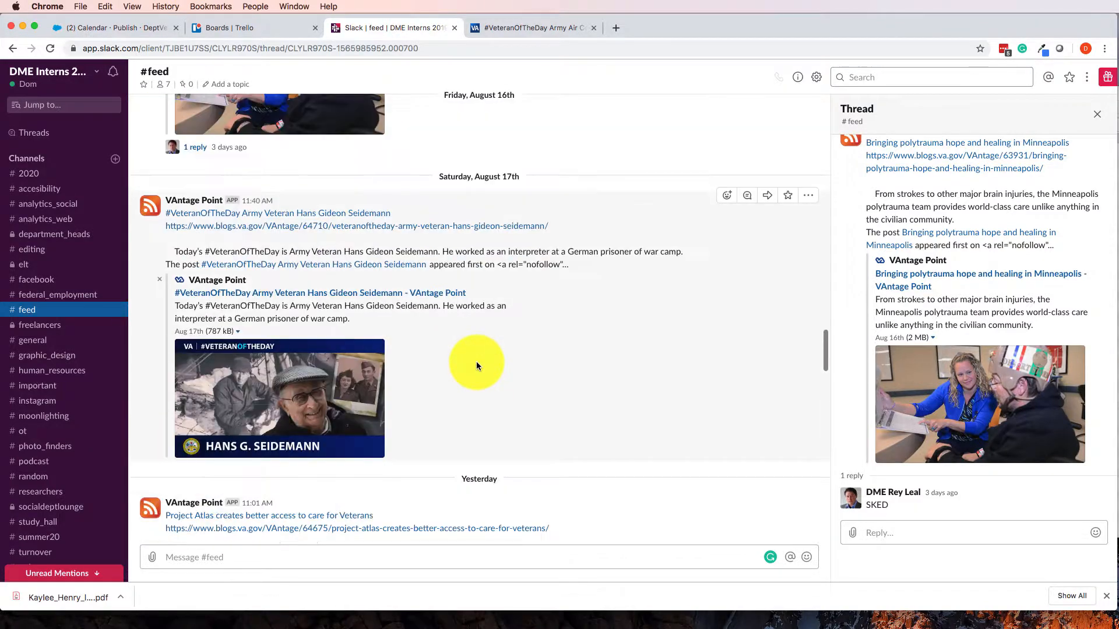
scroll(476, 366, up, 10)
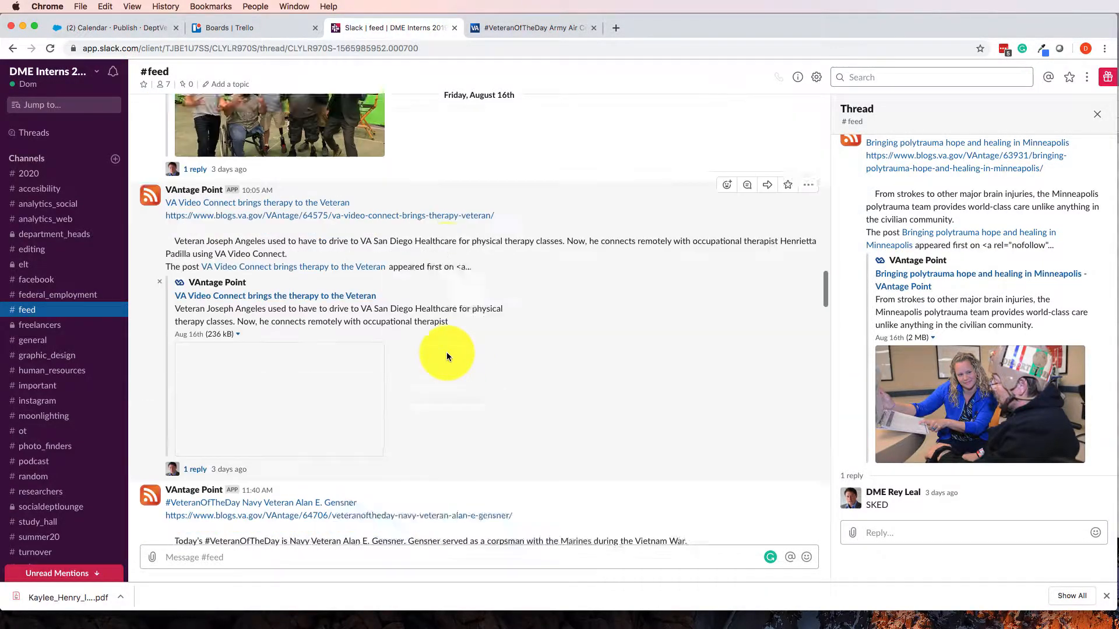
scroll(447, 356, up, 5)
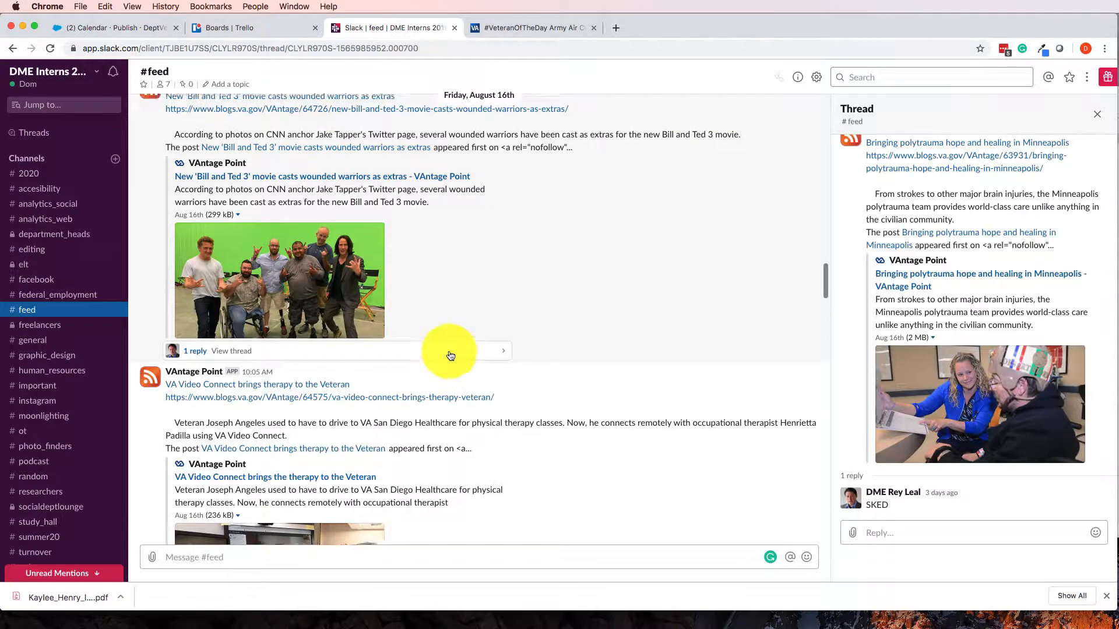
scroll(455, 354, up, 3)
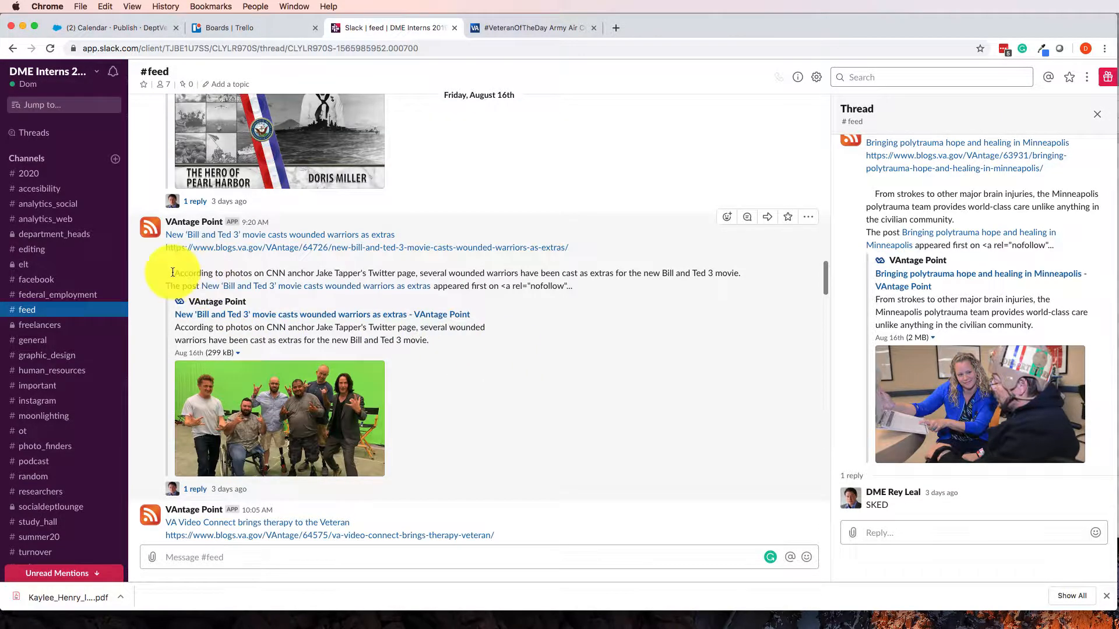
drag(174, 273, 600, 269)
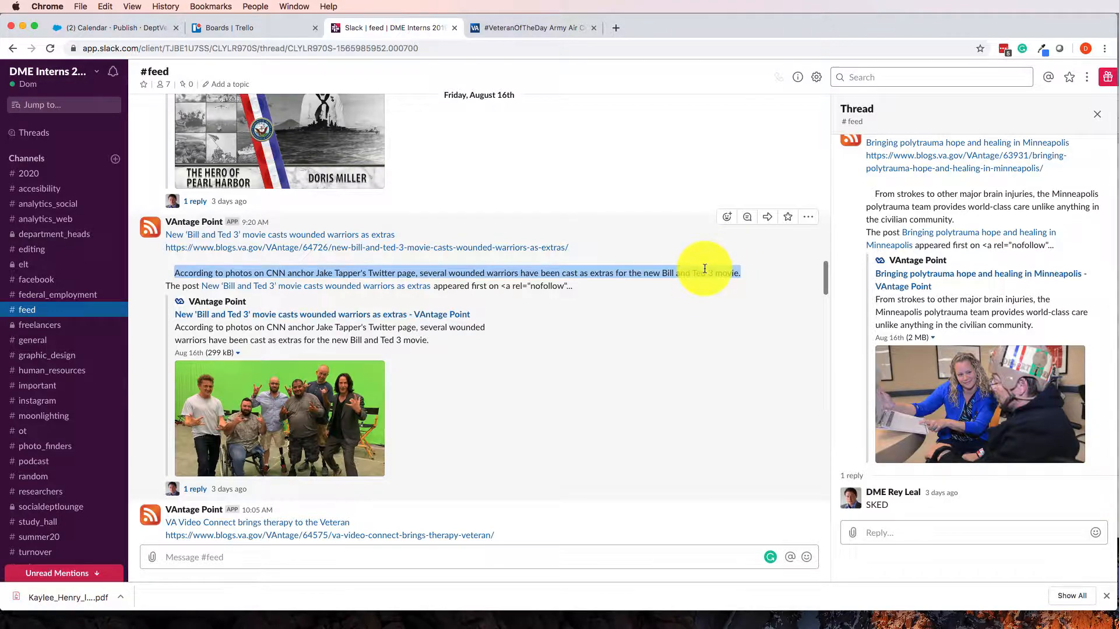
right_click(236, 270)
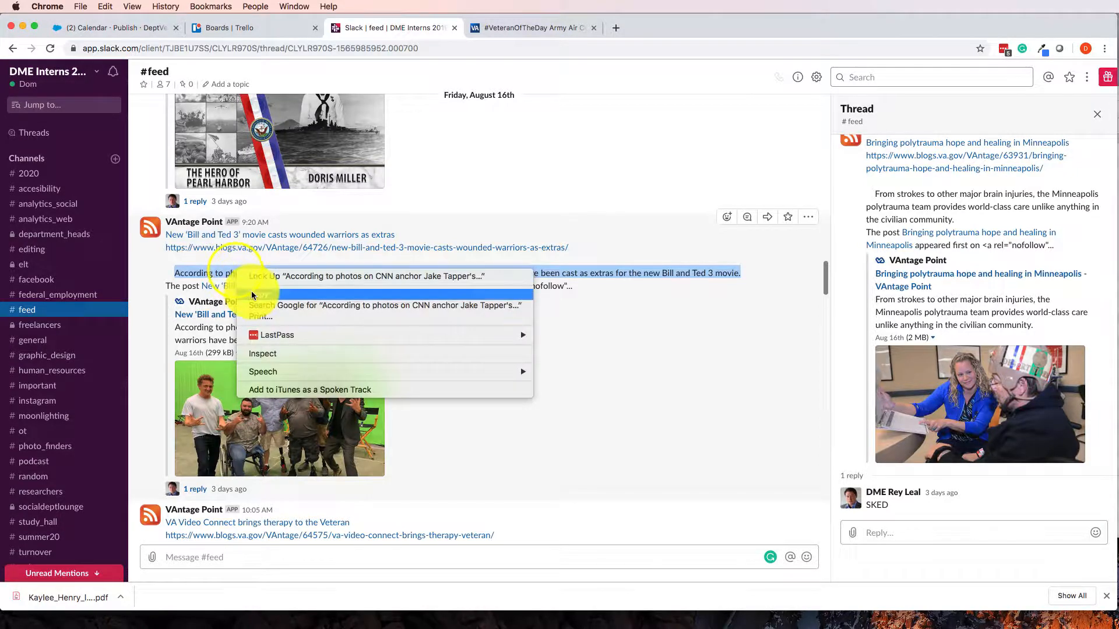
click(252, 294)
click(218, 272)
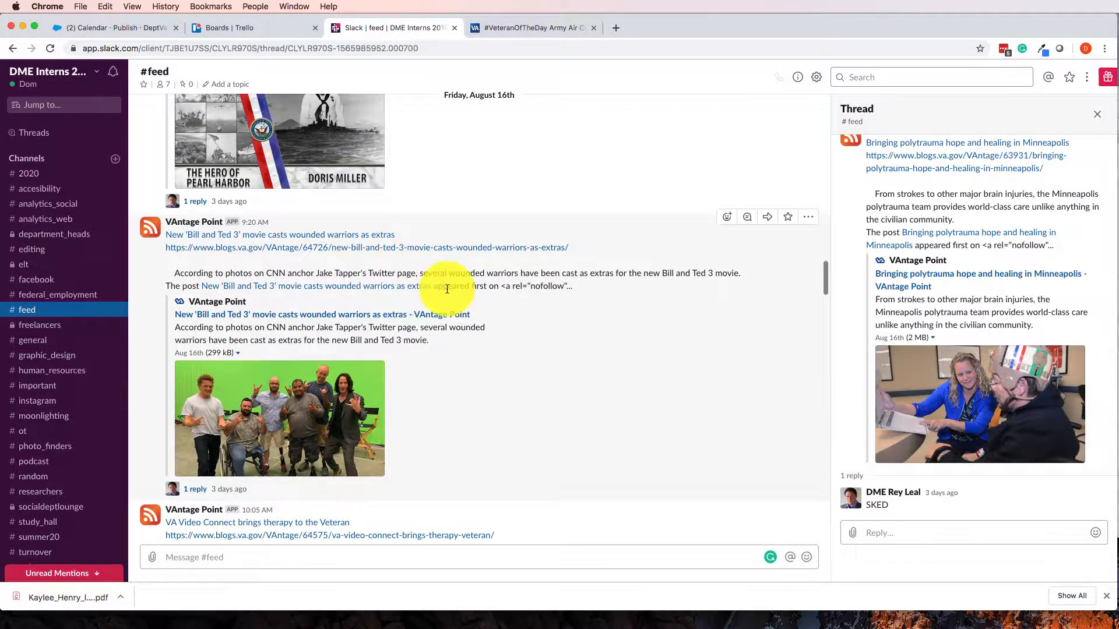
- Select and copy the World Photography Day summary sentence from today's Army Air Corps #VeteranOfTheDay post in #feed
scroll(439, 291, down, 15)
scroll(379, 280, up, 5)
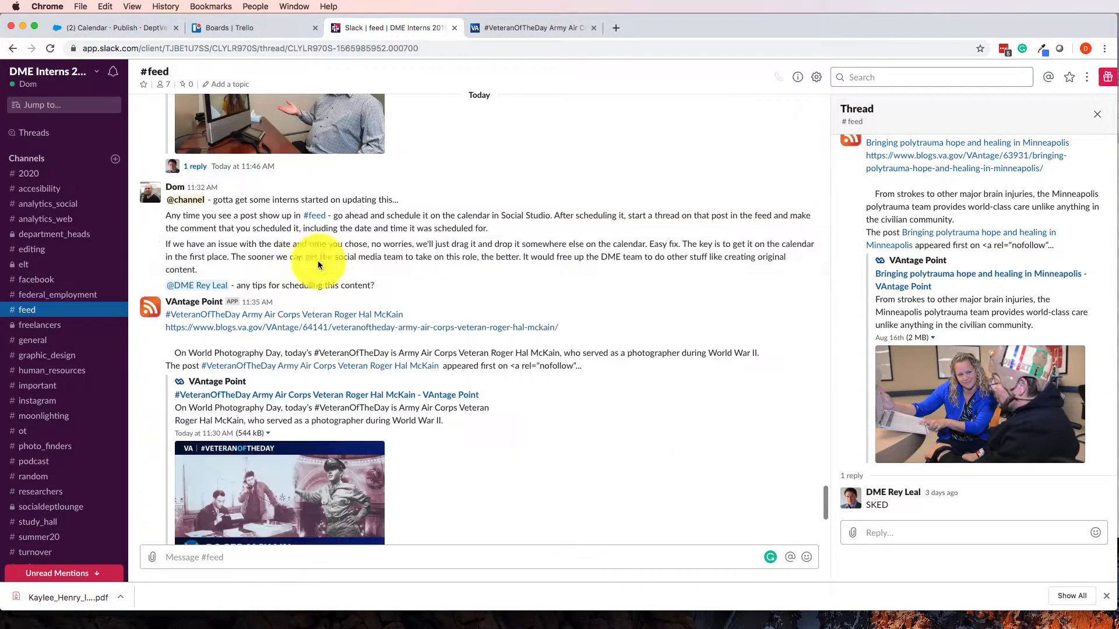
drag(182, 348, 521, 356)
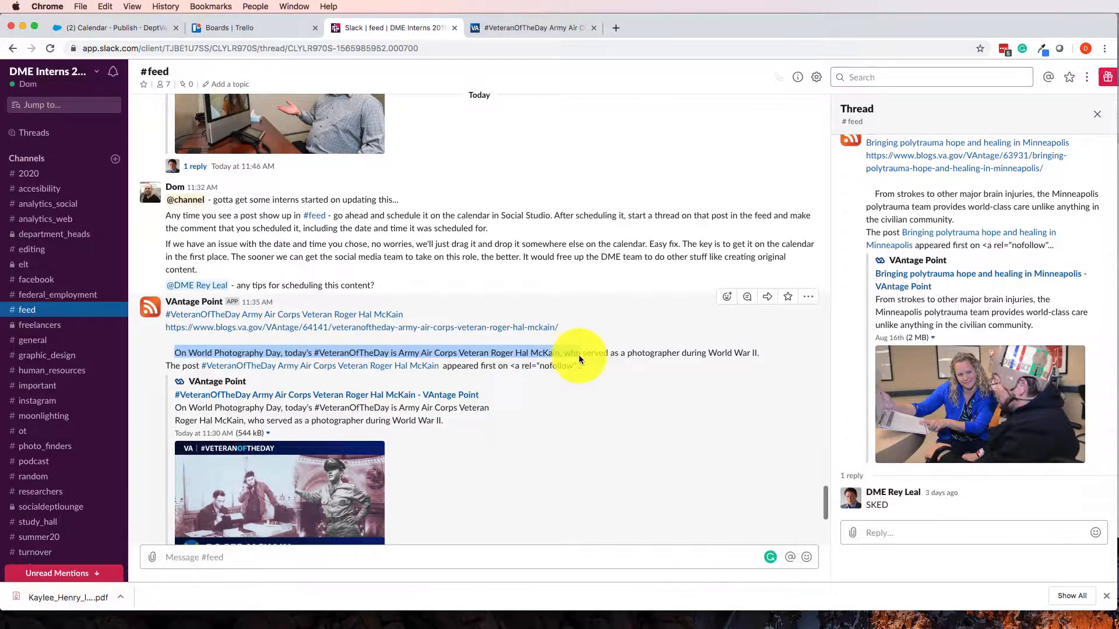
drag(609, 356, 760, 356)
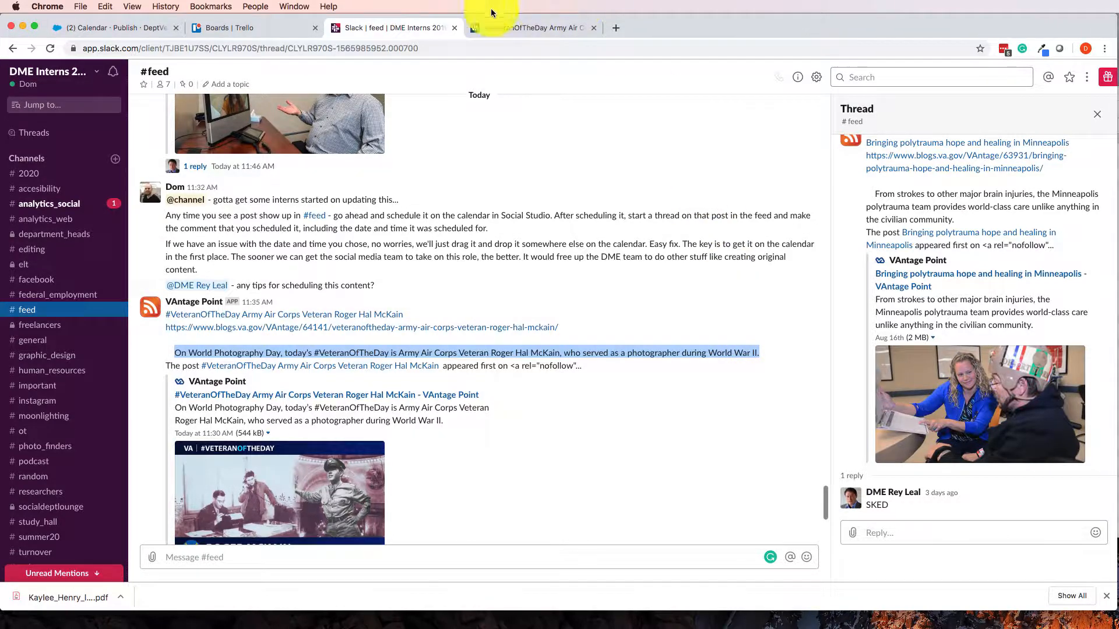
- Switch to the Social Studio calendar and start a Facebook post in the open Tuesday 8/20 4:30 pm slot
click(124, 30)
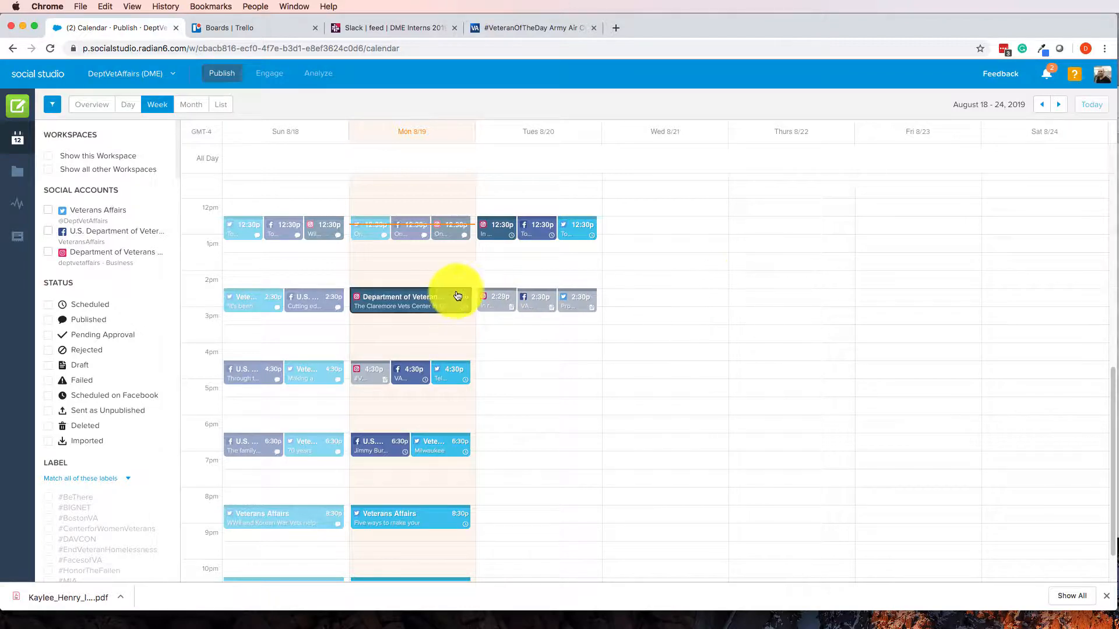
scroll(369, 314, up, 3)
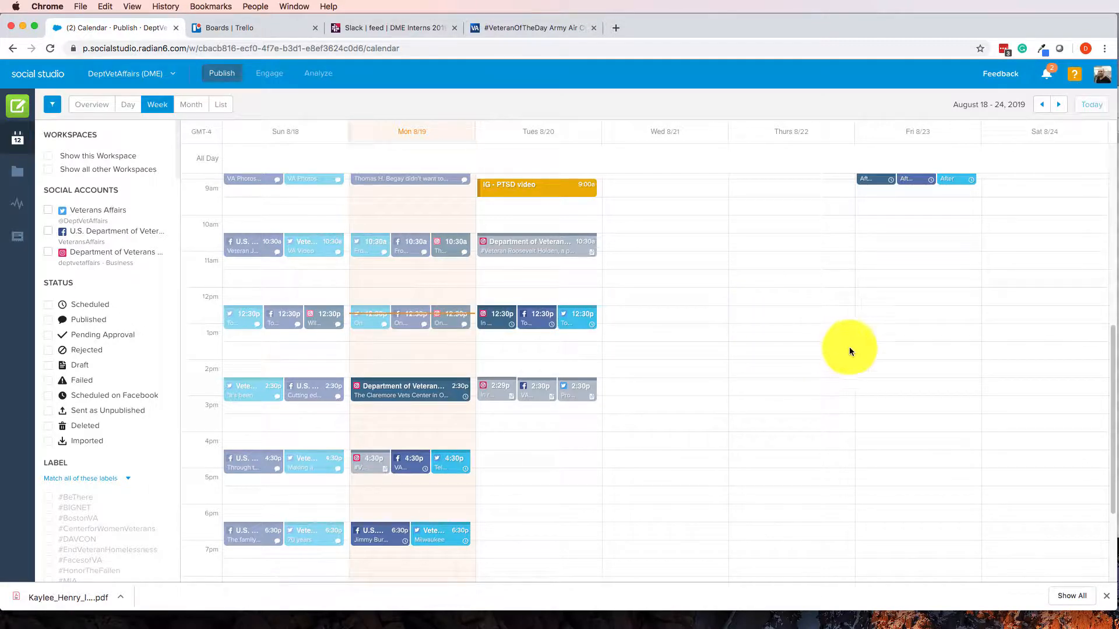
scroll(927, 374, up, 1)
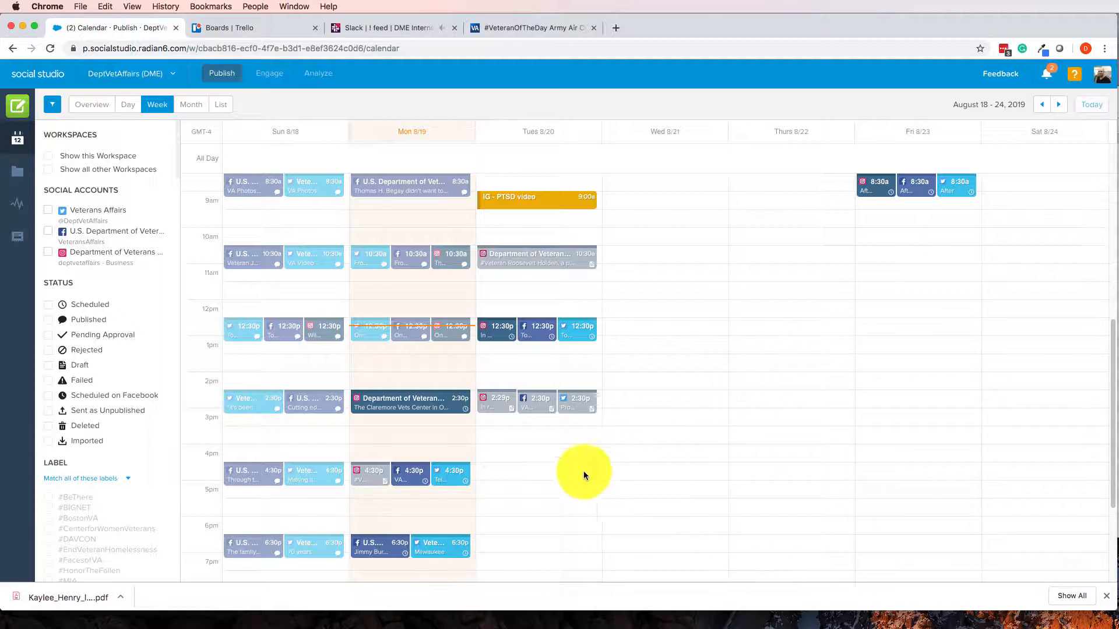
click(539, 470)
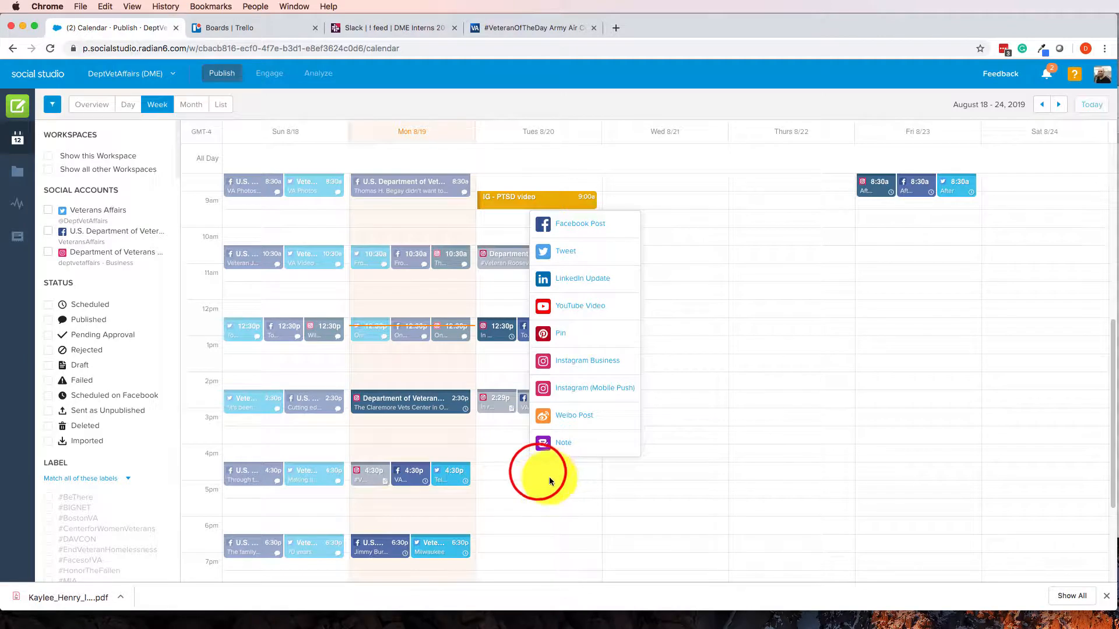
click(725, 466)
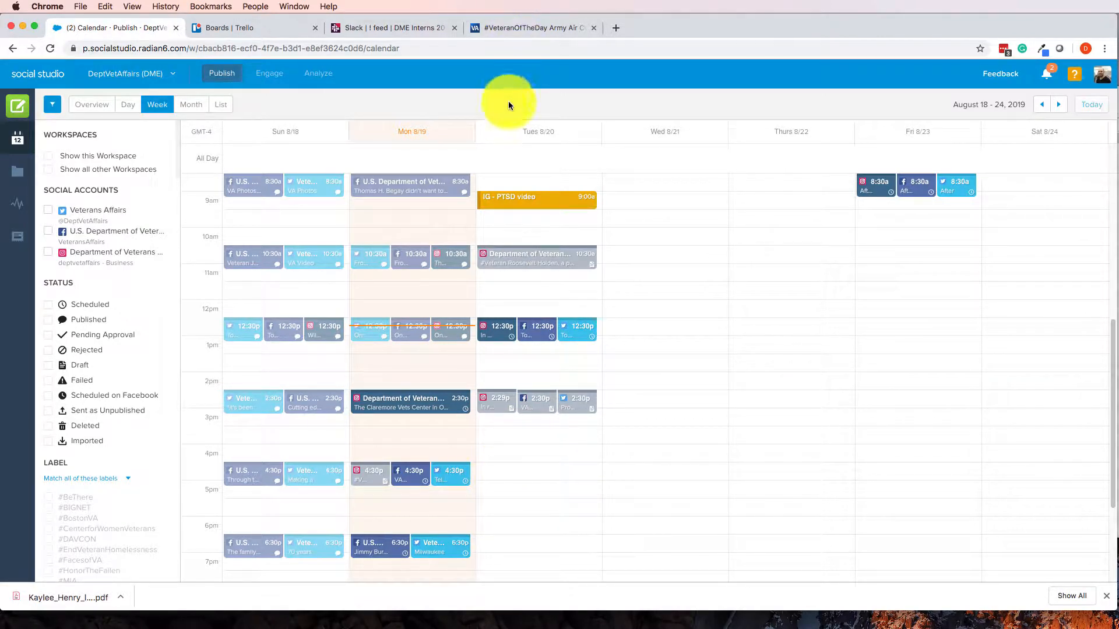
click(500, 469)
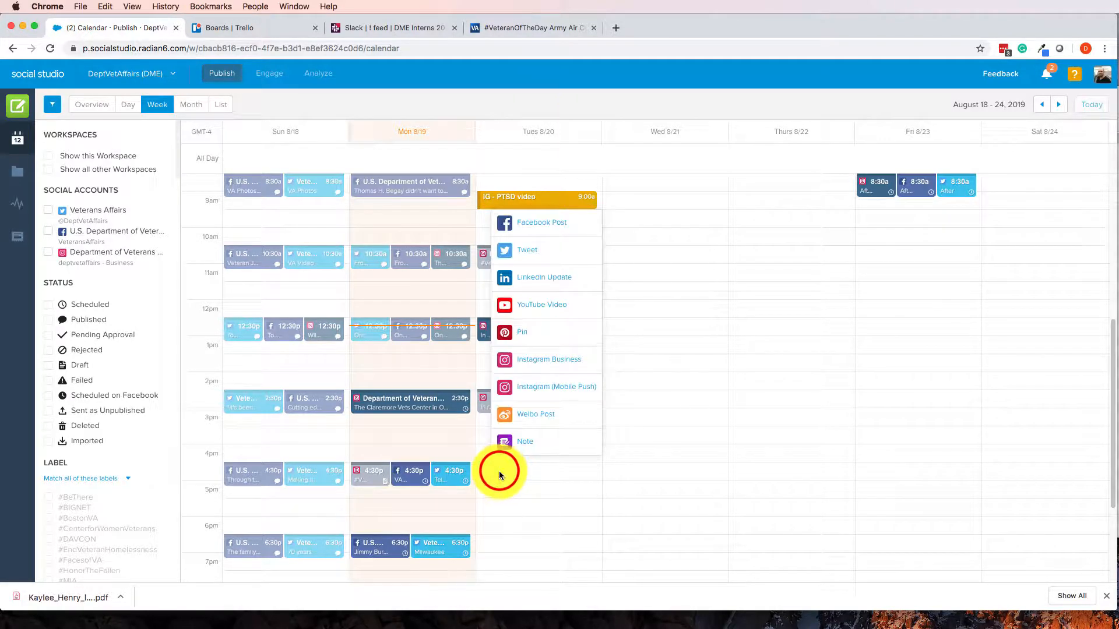
click(528, 222)
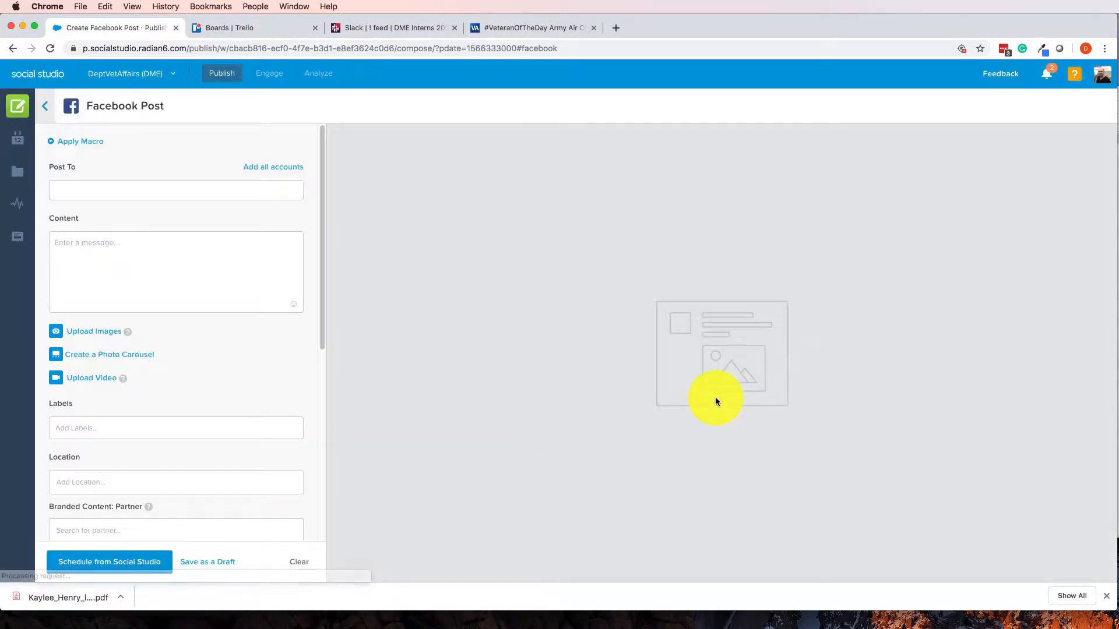
- Set the post to publish to the U.S. Department of Veterans Affairs account and paste the copied World Photography Day summary as its content
click(147, 192)
click(155, 221)
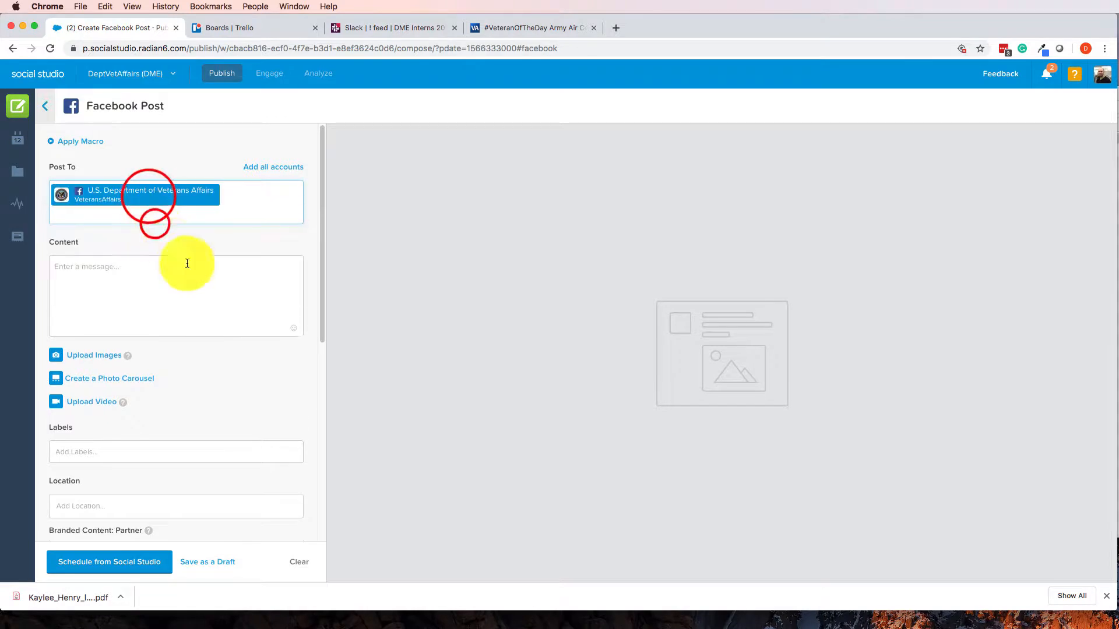
click(173, 278)
text(On World Photography Day, today’s #VeteranOfTheDay is Army Air Corps Veteran Roger Hal McKain, who served as a photographer during World War II.)
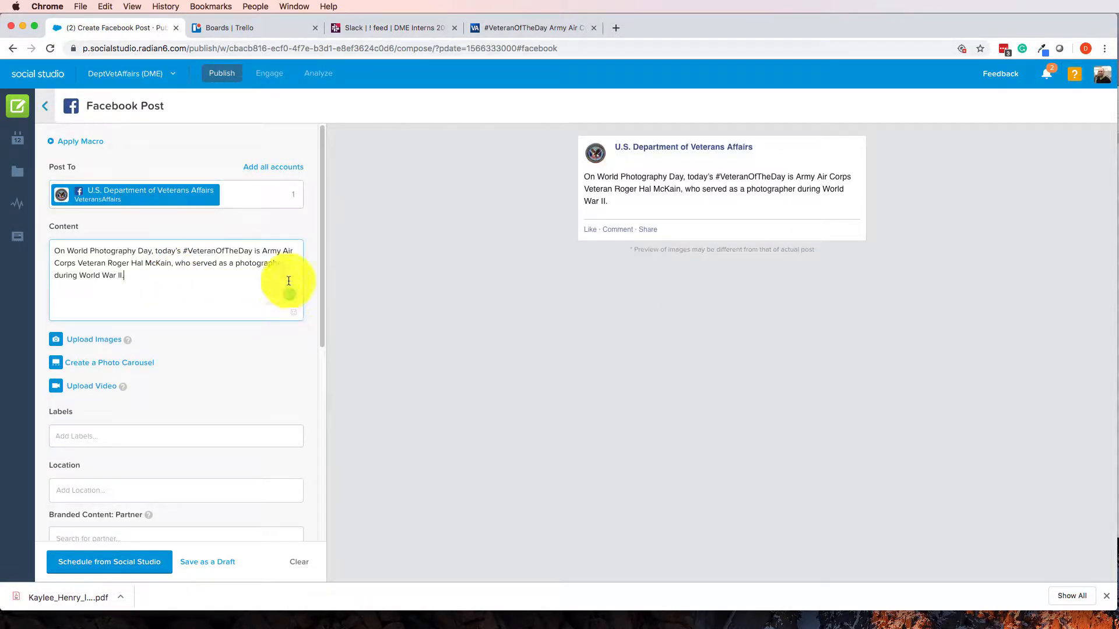
- Attach the #VeteranOfTheDay blog article by pasting its URL below the message, and delete the URL text from the content while keeping the link attachment
click(547, 27)
click(155, 48)
key(super+c)
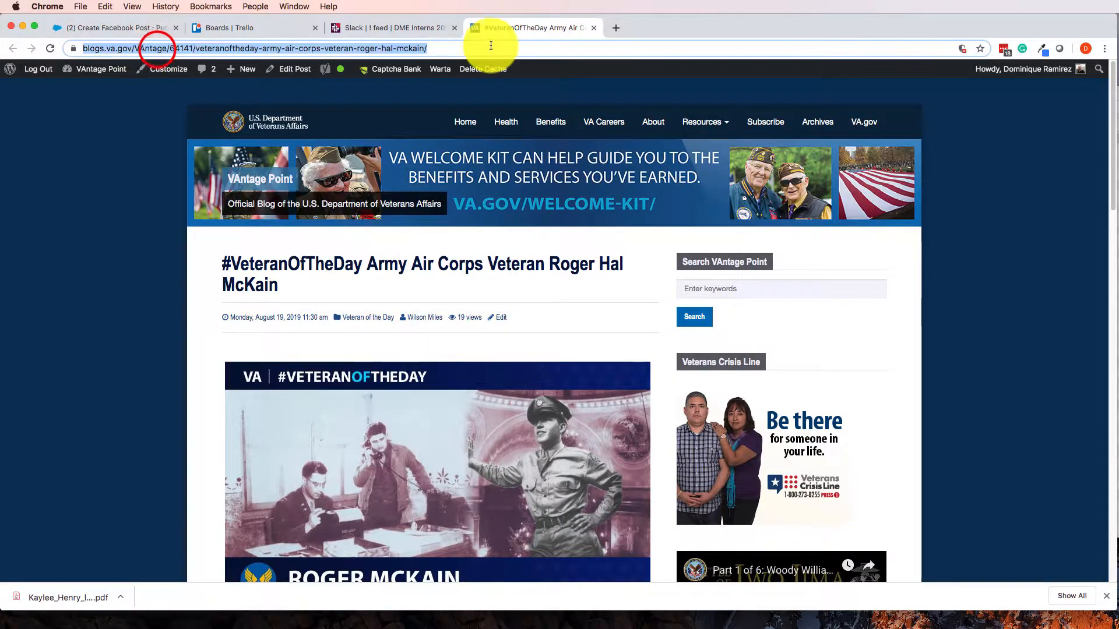
click(75, 27)
click(184, 275)
key(Return)
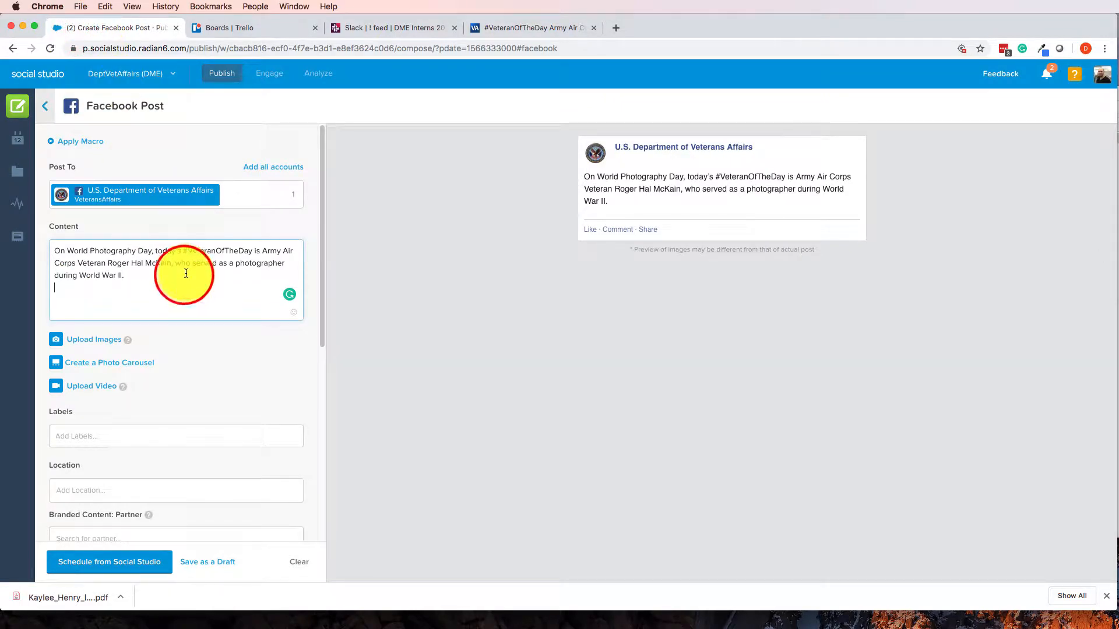
key(super+v)
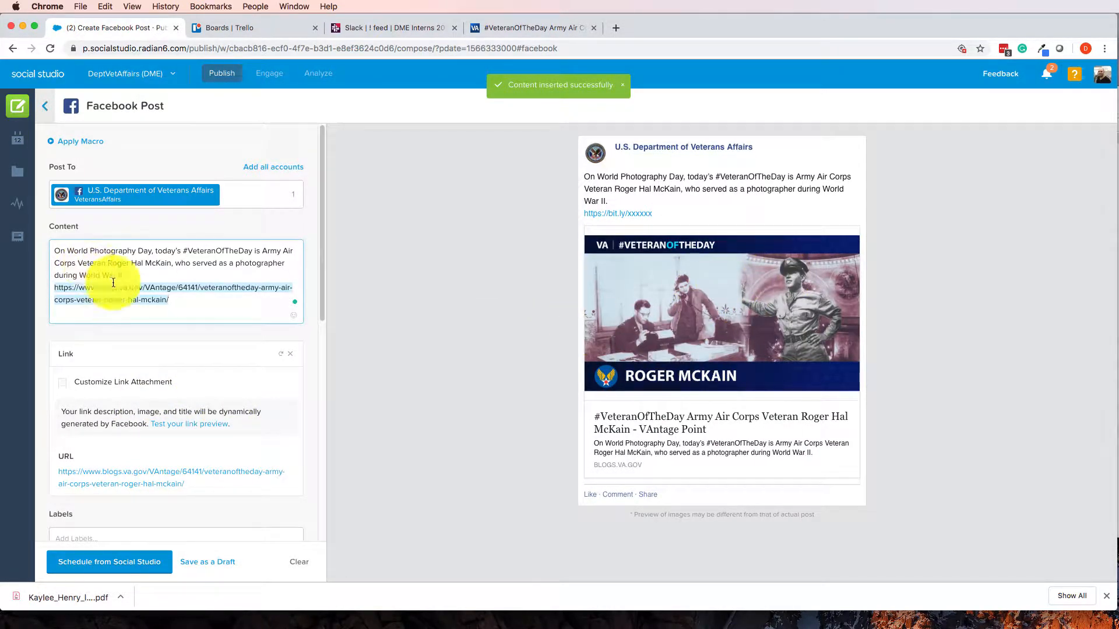
shift+click(128, 275)
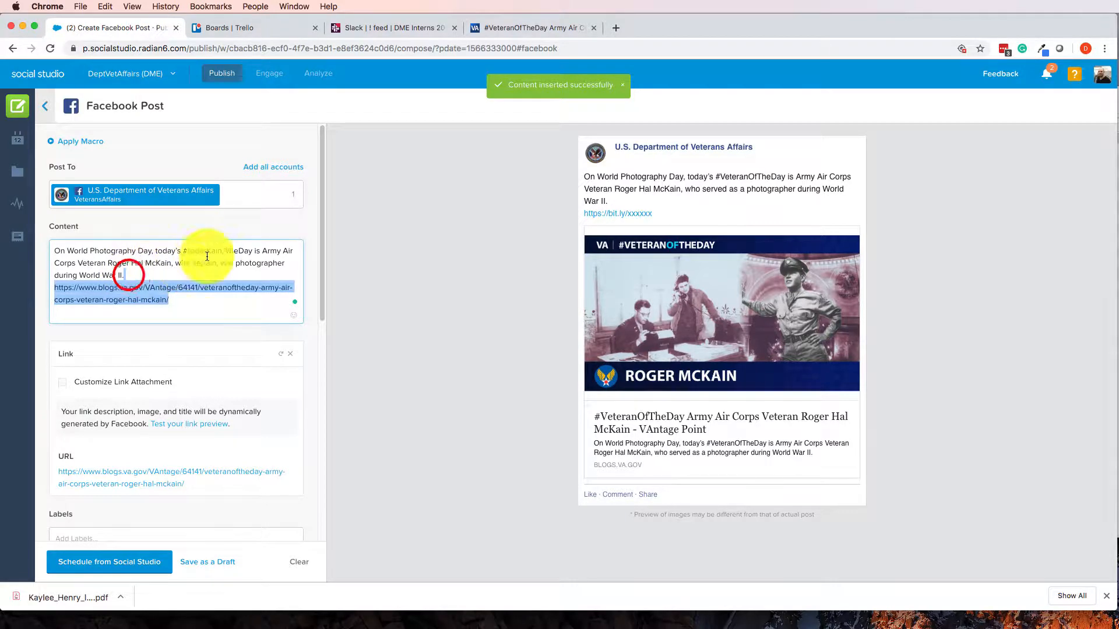
key(BackSpace)
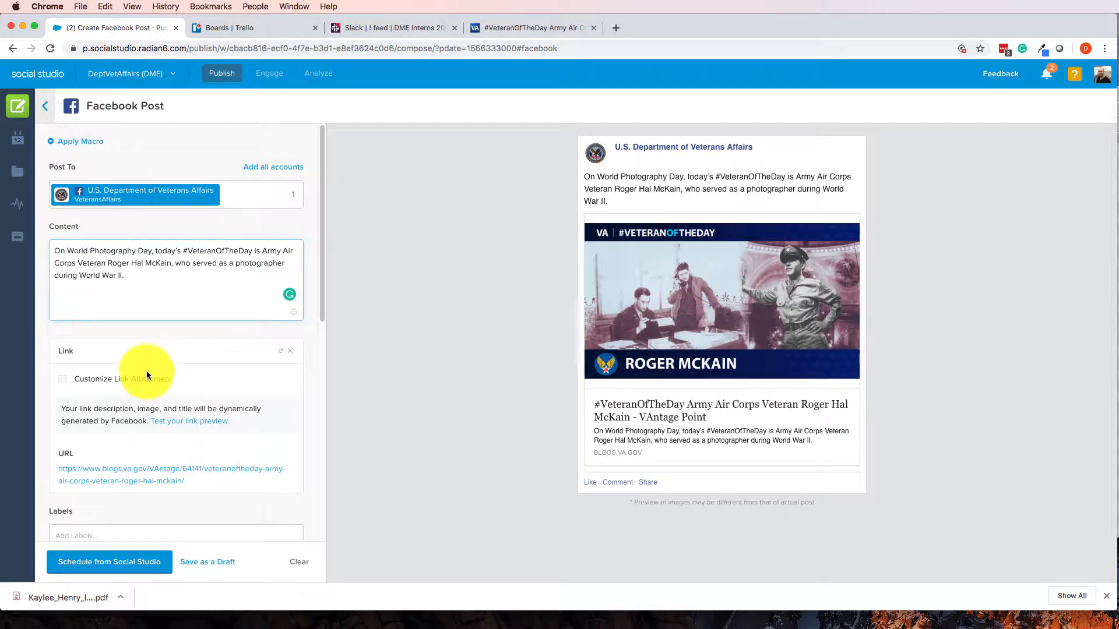
- Label the Facebook post with #VeteranOfTheDay, WWII and a new label, Army Air Corps
scroll(150, 382, down, 5)
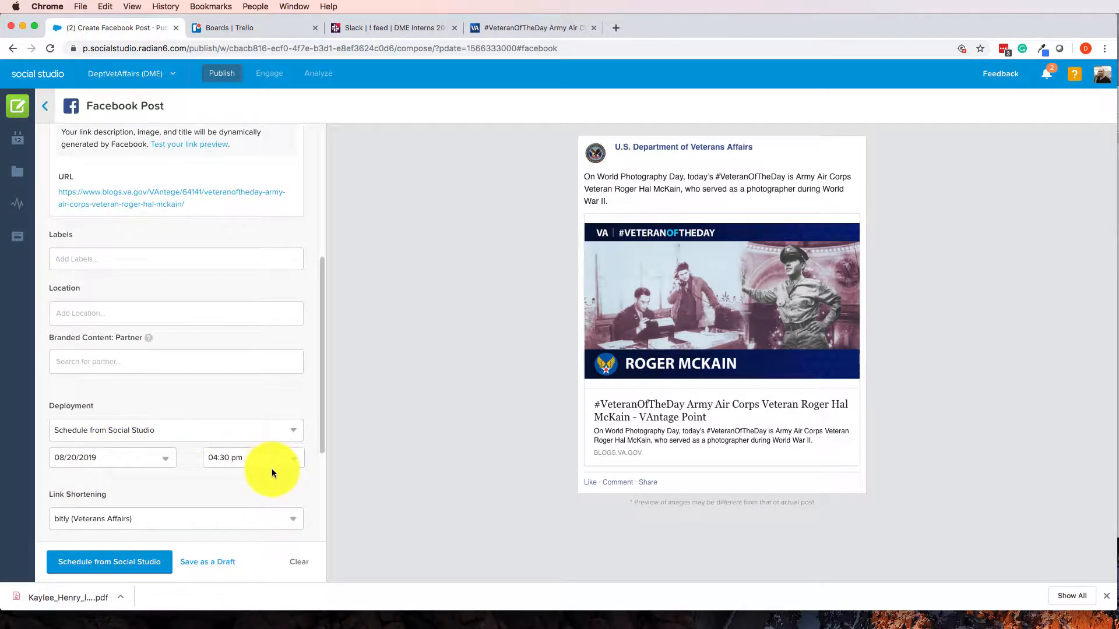
scroll(249, 465, down, 5)
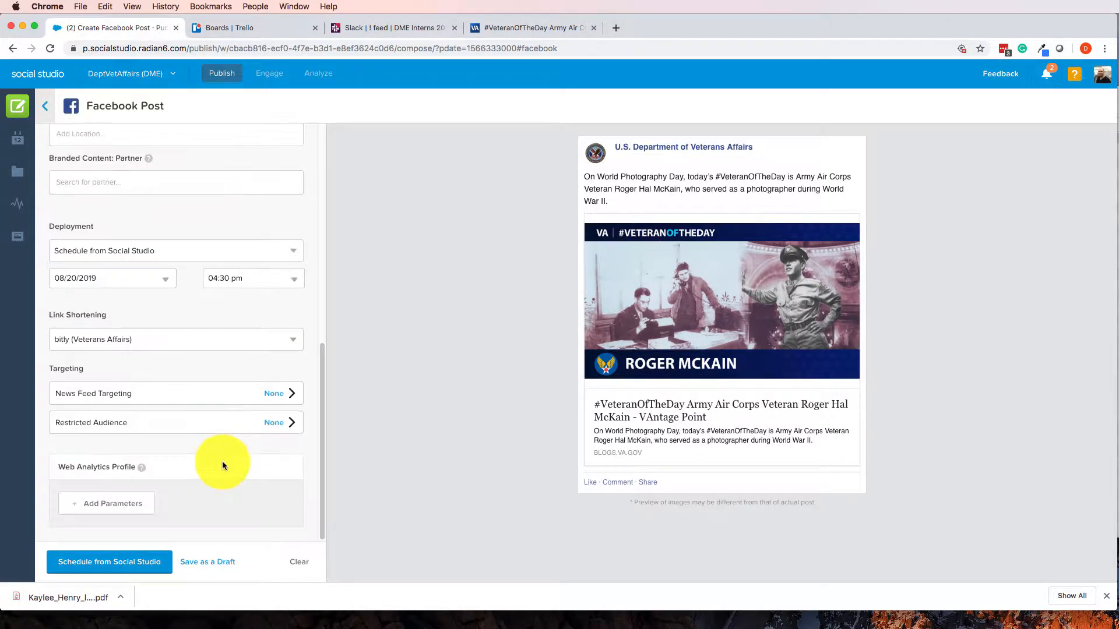
scroll(265, 399, up, 10)
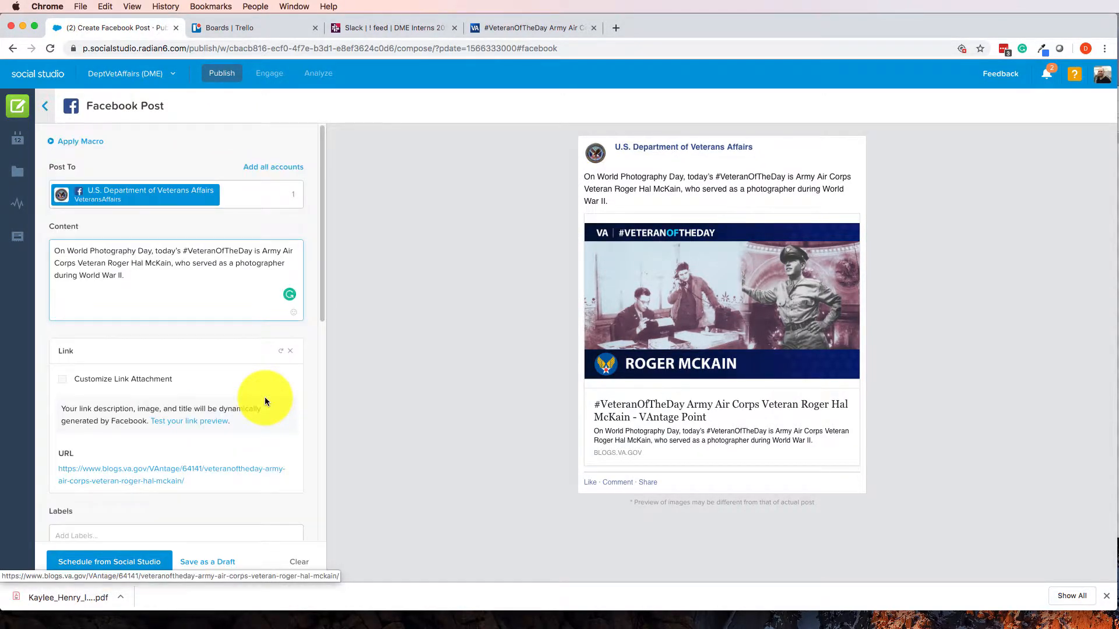
scroll(265, 399, down, 7)
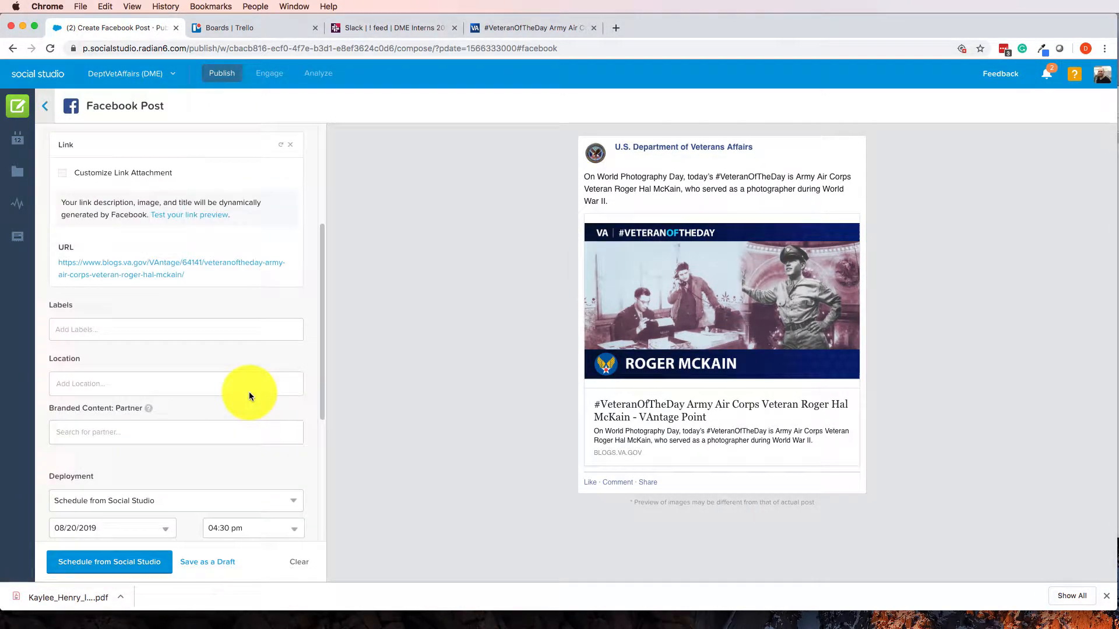
click(112, 328)
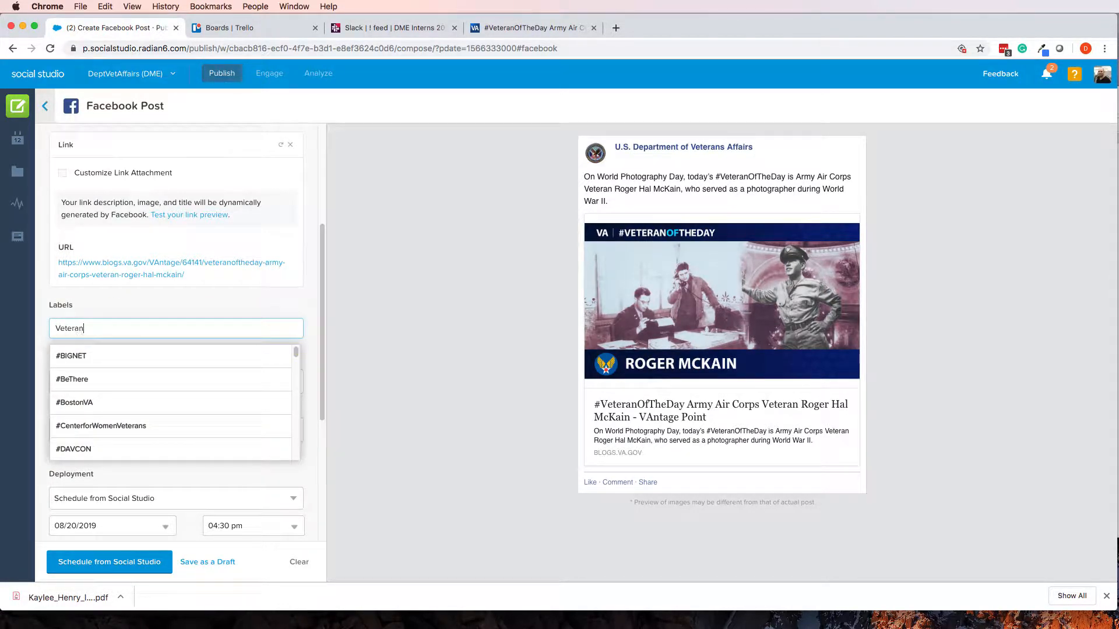
click(144, 404)
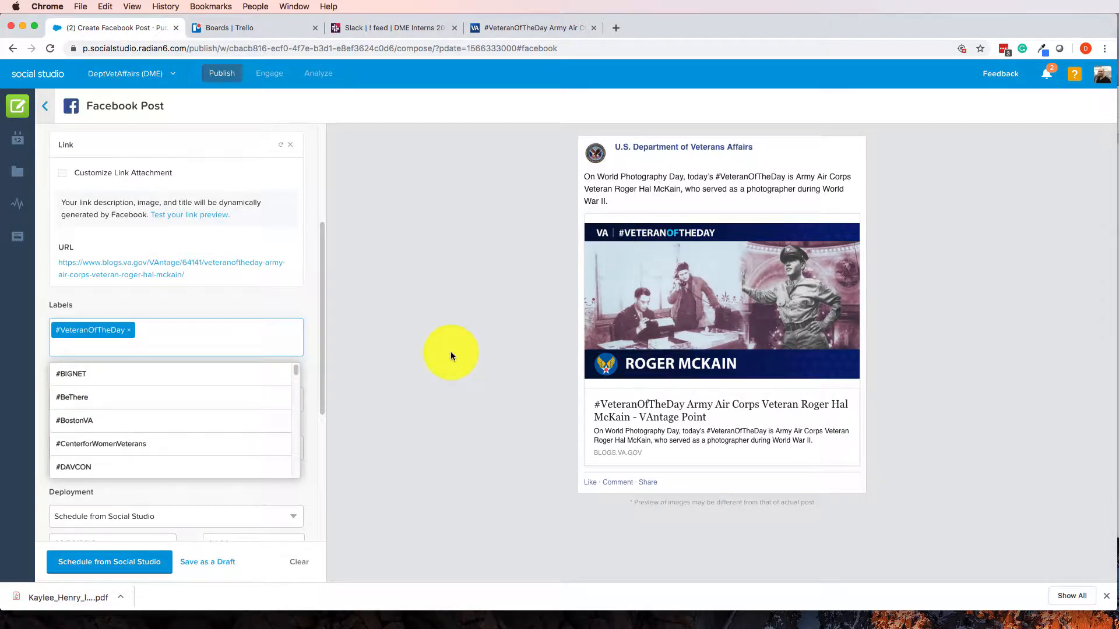
text(WWII)
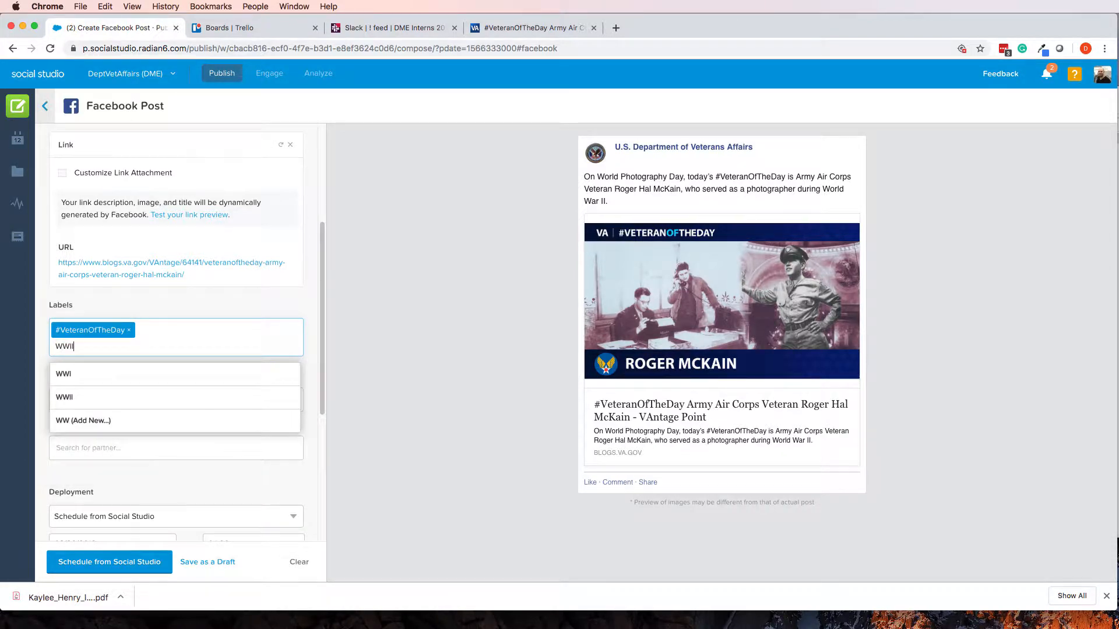
click(184, 374)
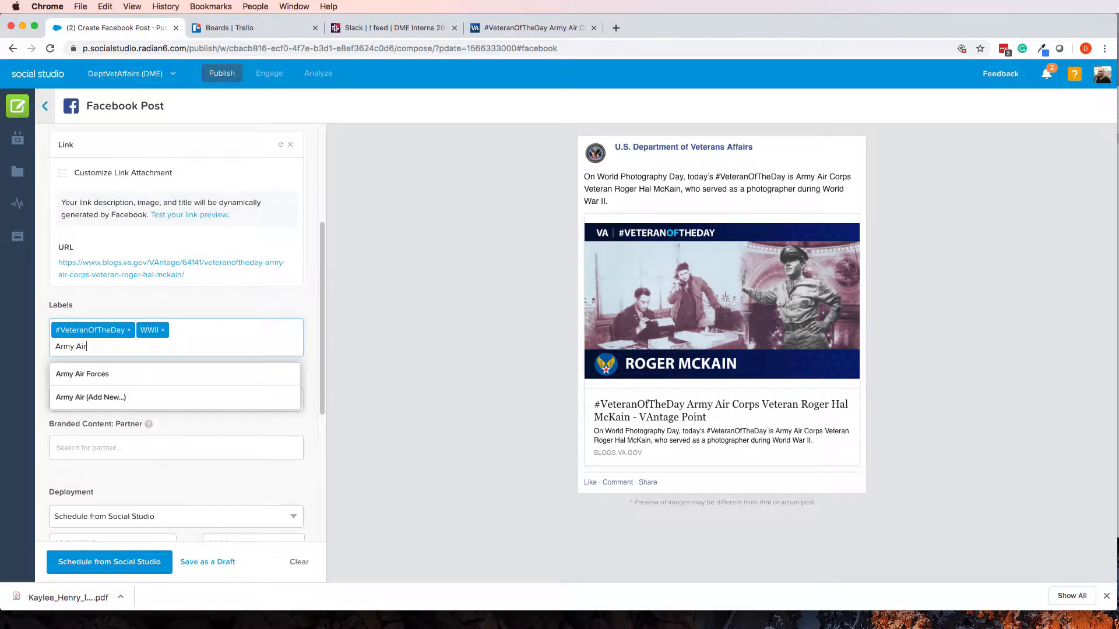
text(s)
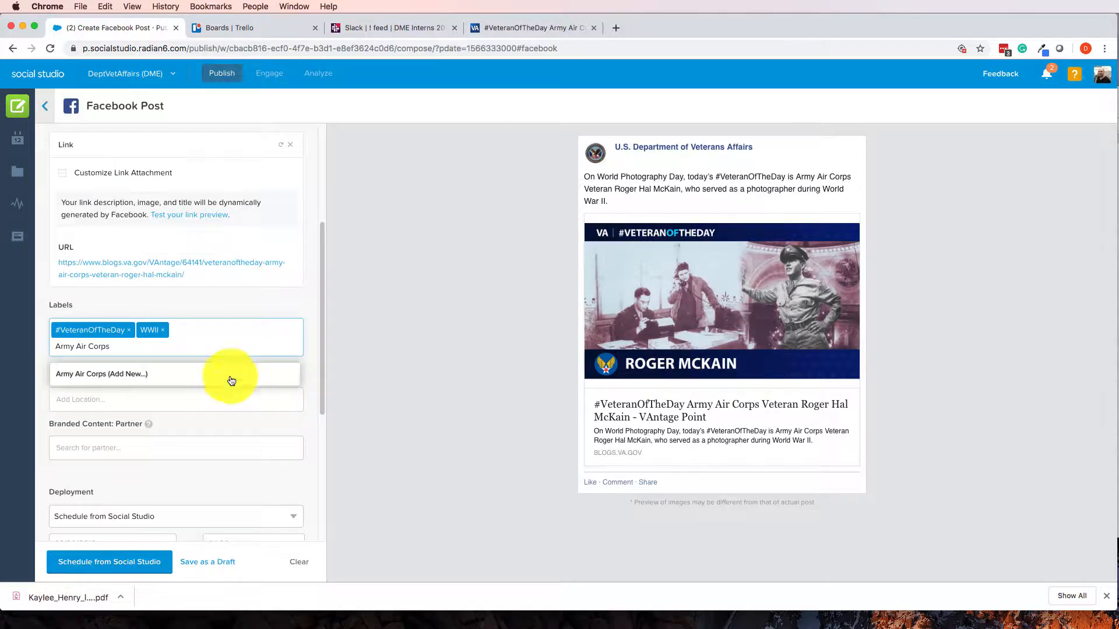
click(203, 374)
click(335, 331)
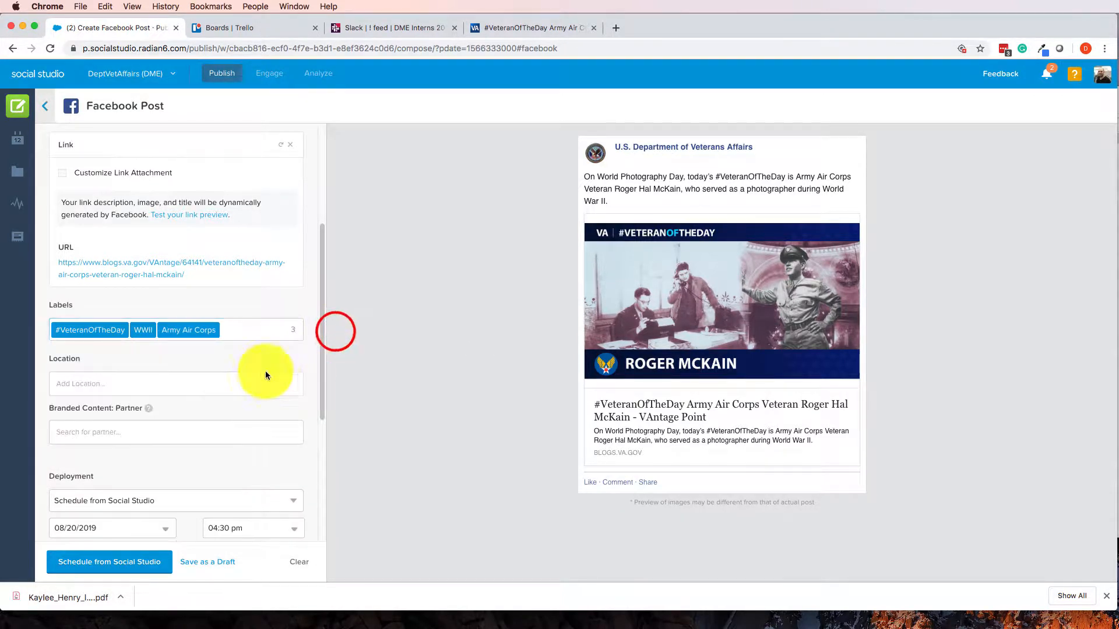
- Save the Facebook post as a draft with its deployment kept at 08/20/2019, 04:30 pm
scroll(213, 511, down, 3)
scroll(213, 511, down, 5)
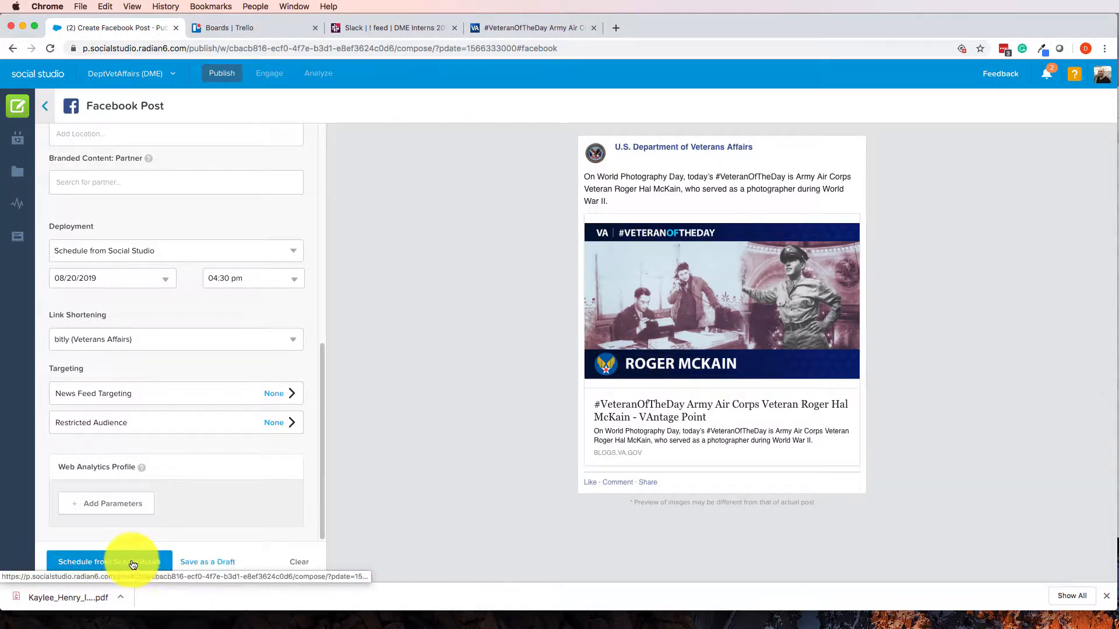
click(208, 563)
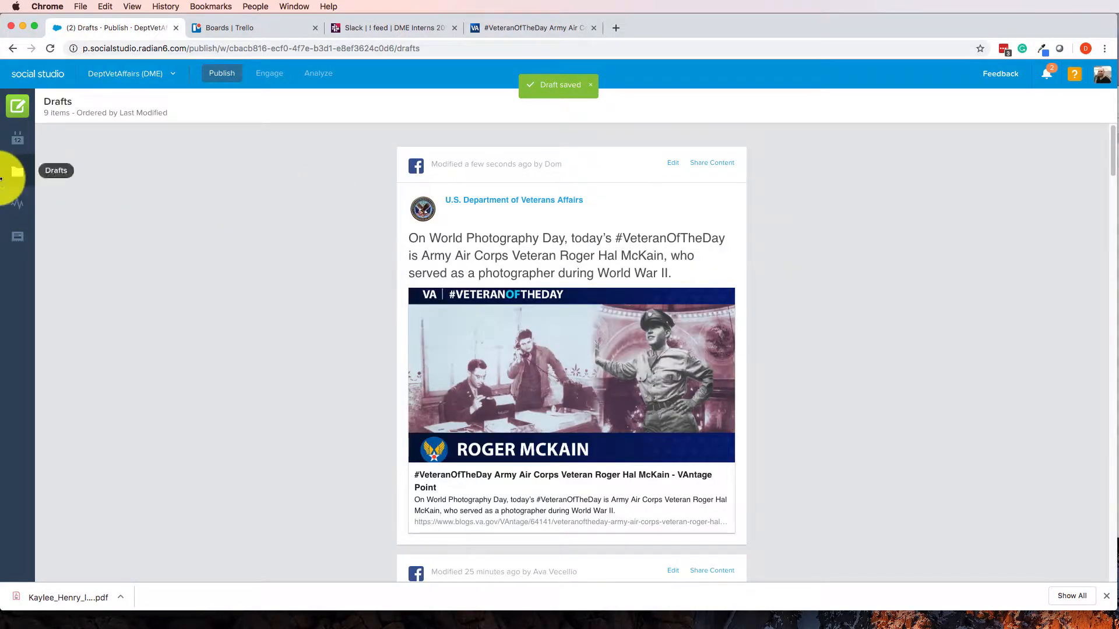
- Return to the weekly calendar and start a tweet in the same Tuesday 8/20 4:30 pm slot as the Facebook draft
click(13, 148)
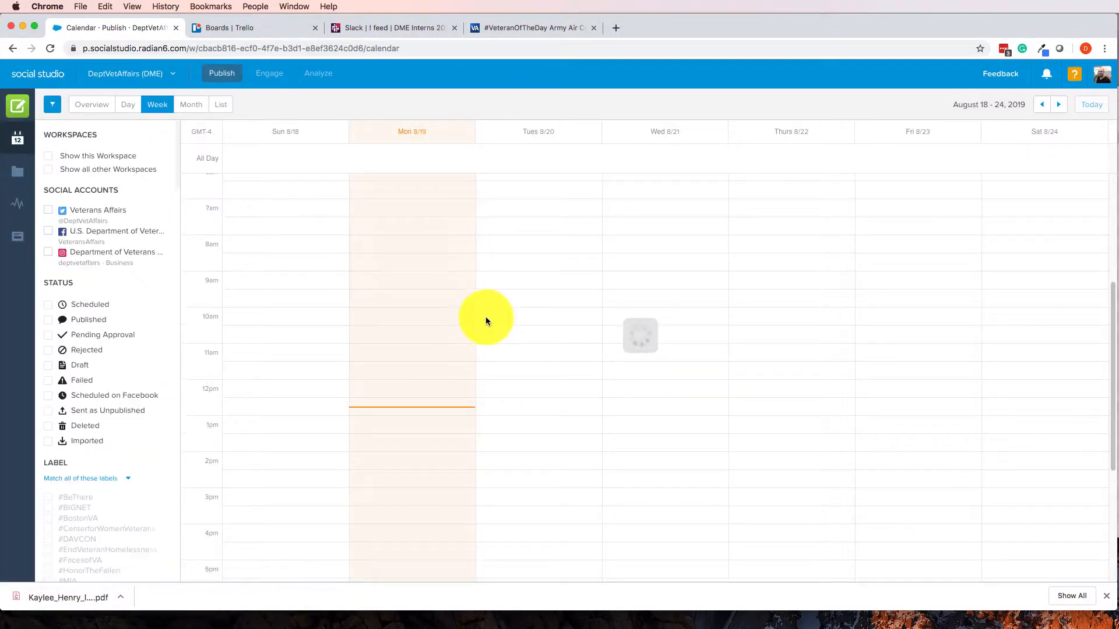
scroll(630, 428, down, 2)
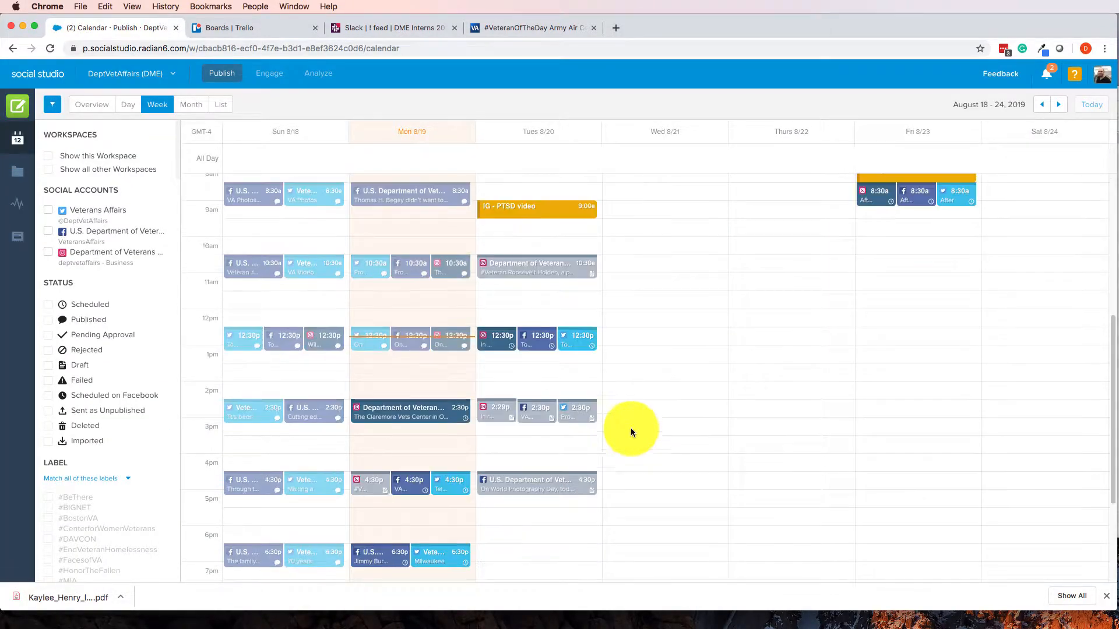
click(599, 481)
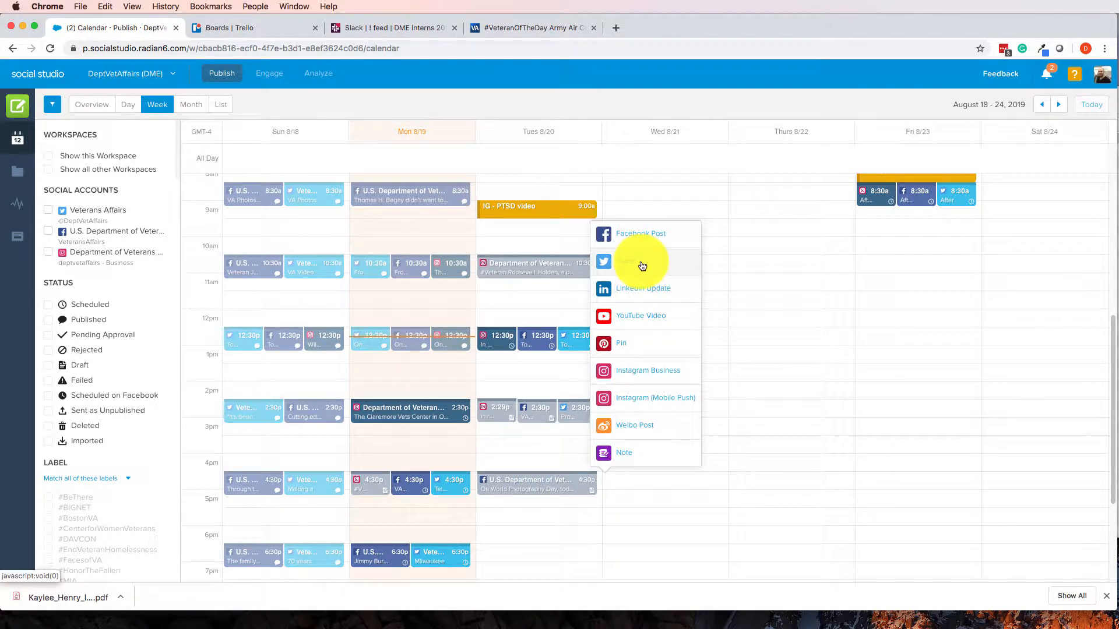
click(623, 511)
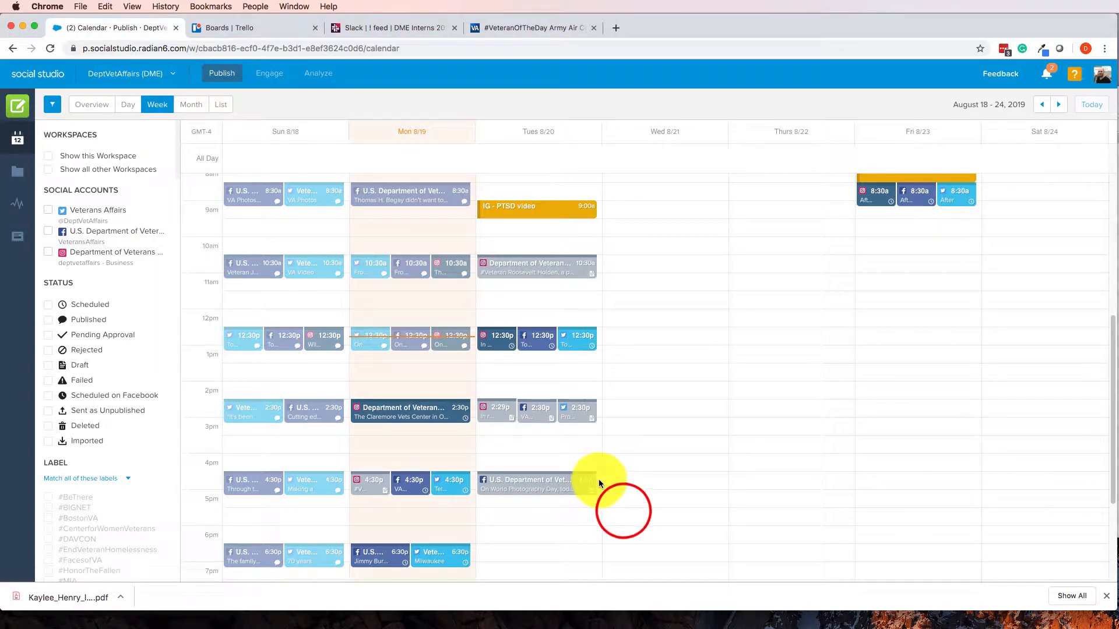
click(599, 481)
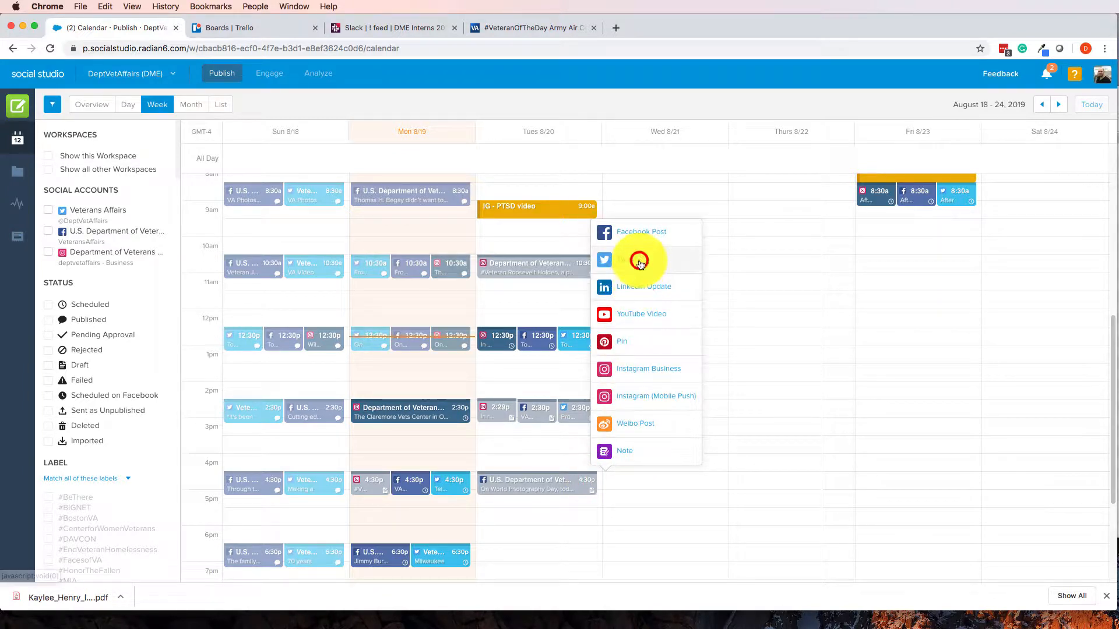
click(639, 258)
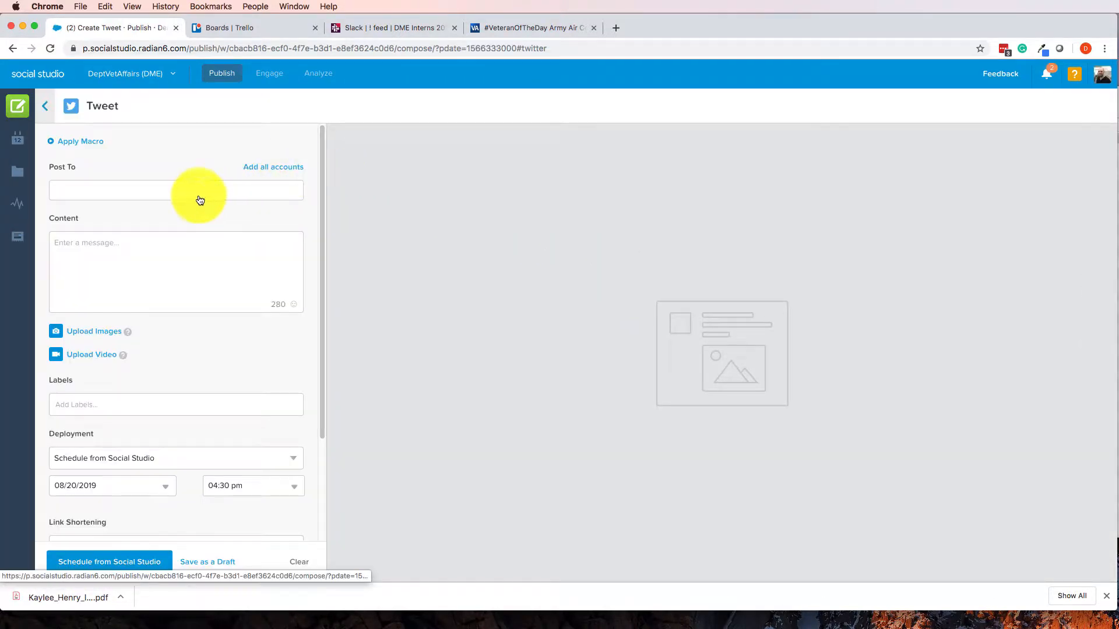
click(185, 190)
click(161, 228)
click(145, 292)
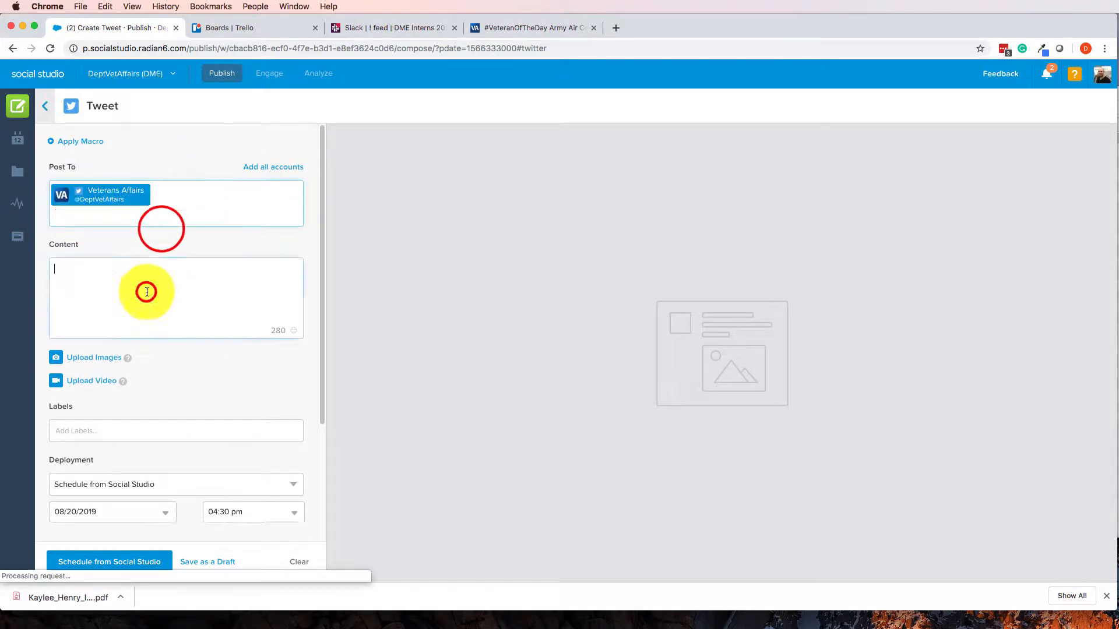
- Copy the #VeteranOfTheDay Army Air Corps article's headline from the blog page into the tweet's content
click(506, 27)
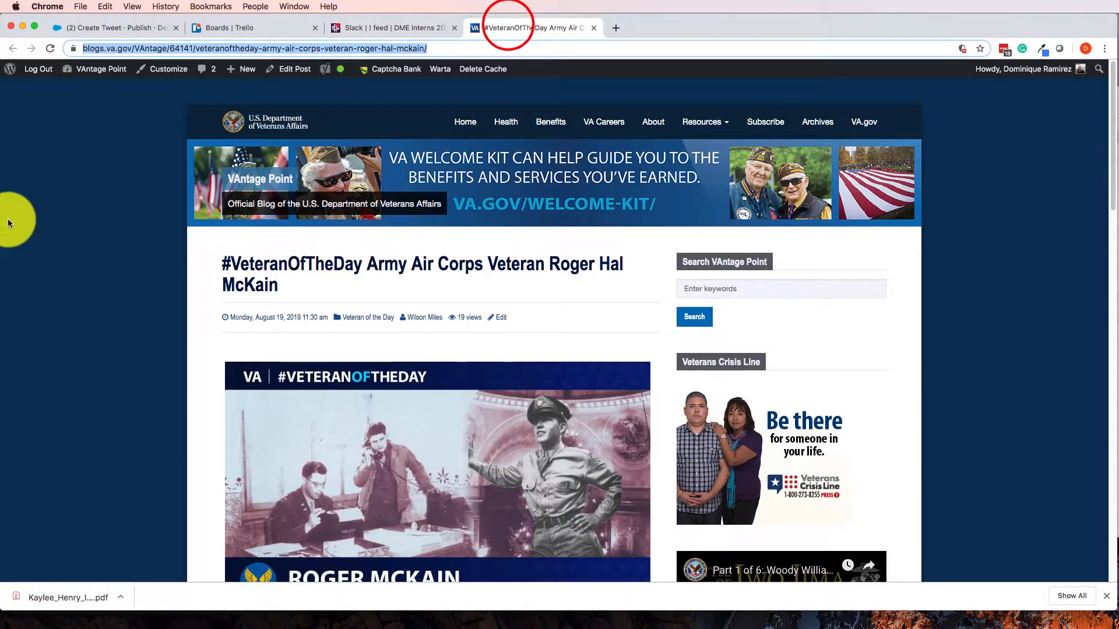
click(74, 258)
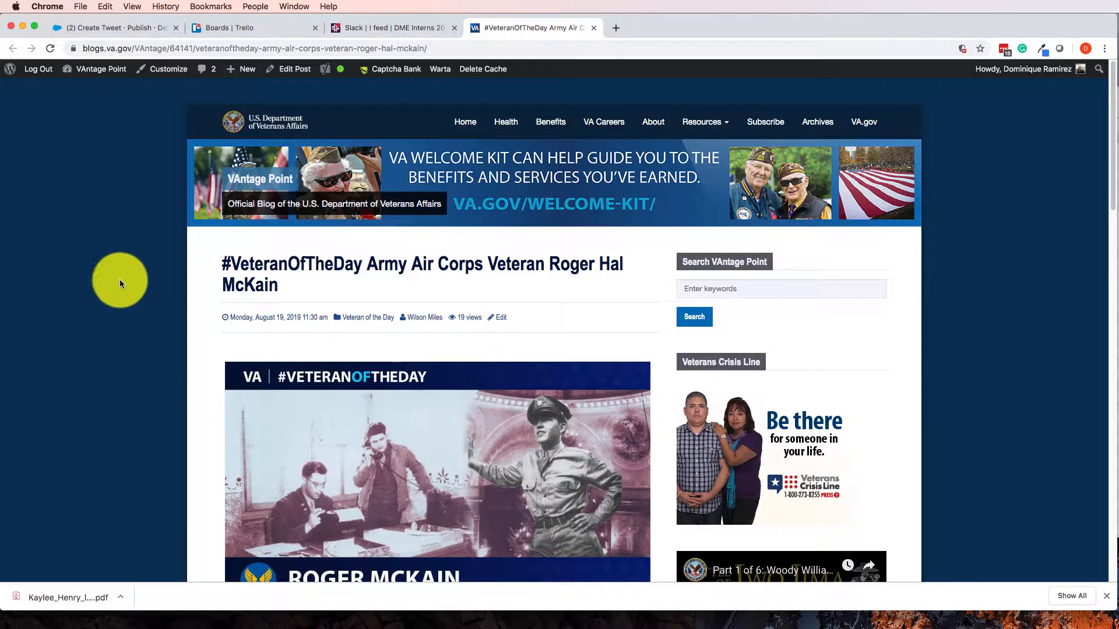
drag(295, 286, 223, 258)
key(super+c)
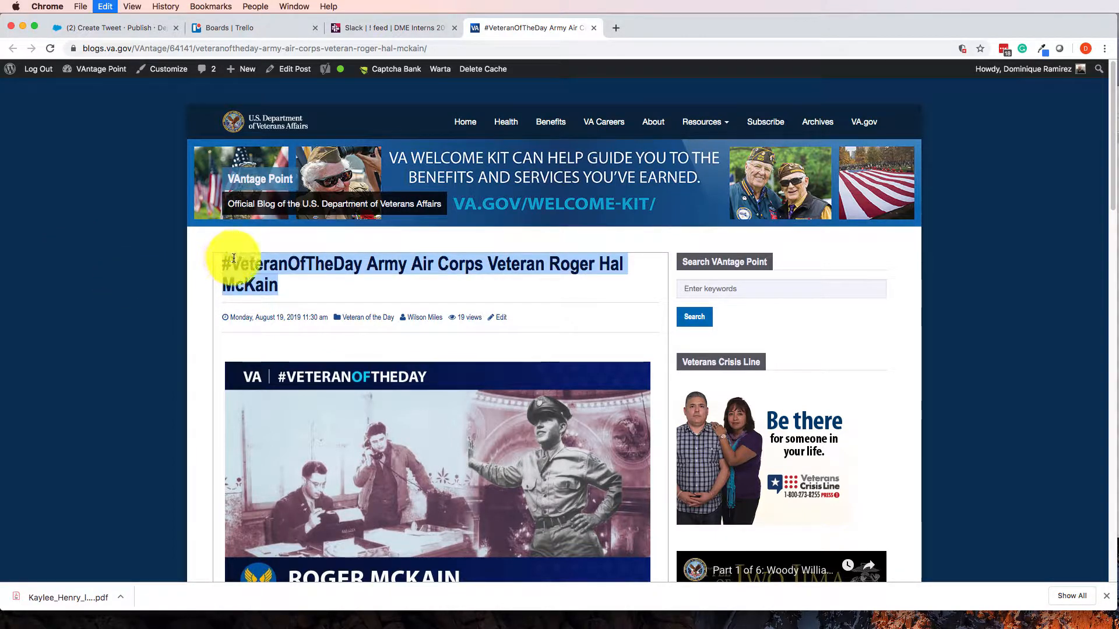
click(104, 28)
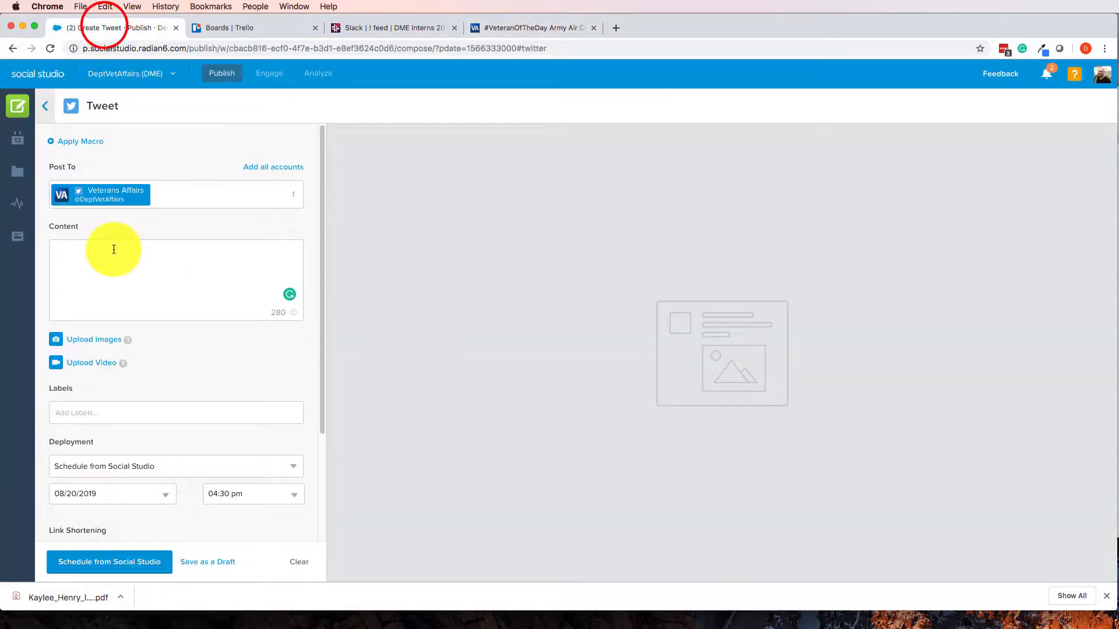
key(super+v)
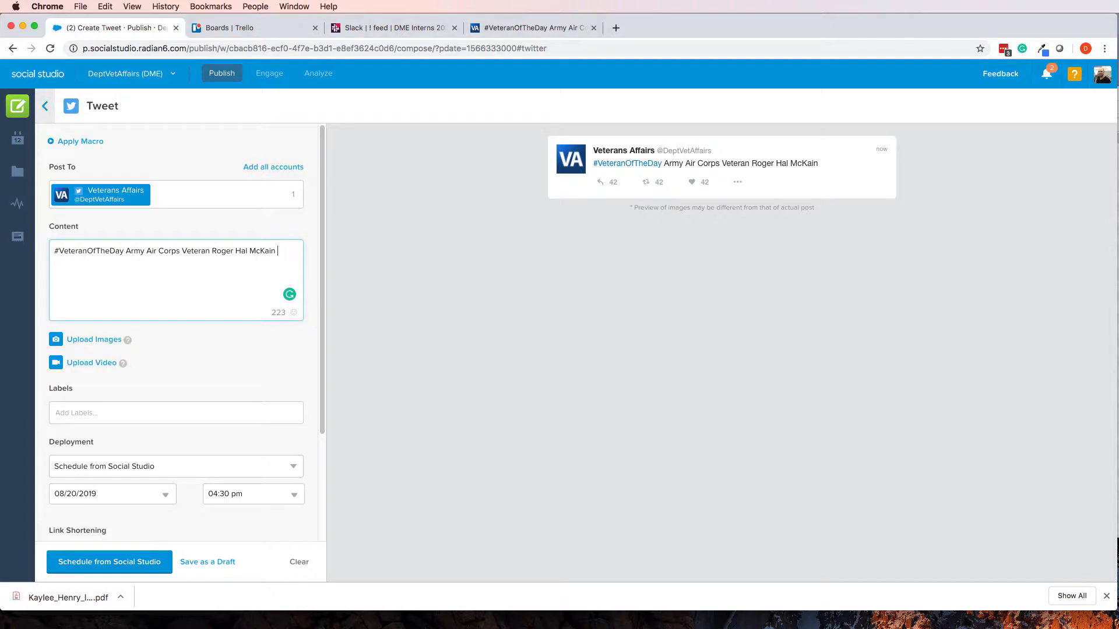
- Add the blog article's URL after the headline in the tweet, followed by "via: #VAntagePoint"
click(486, 29)
click(493, 47)
key(super+c)
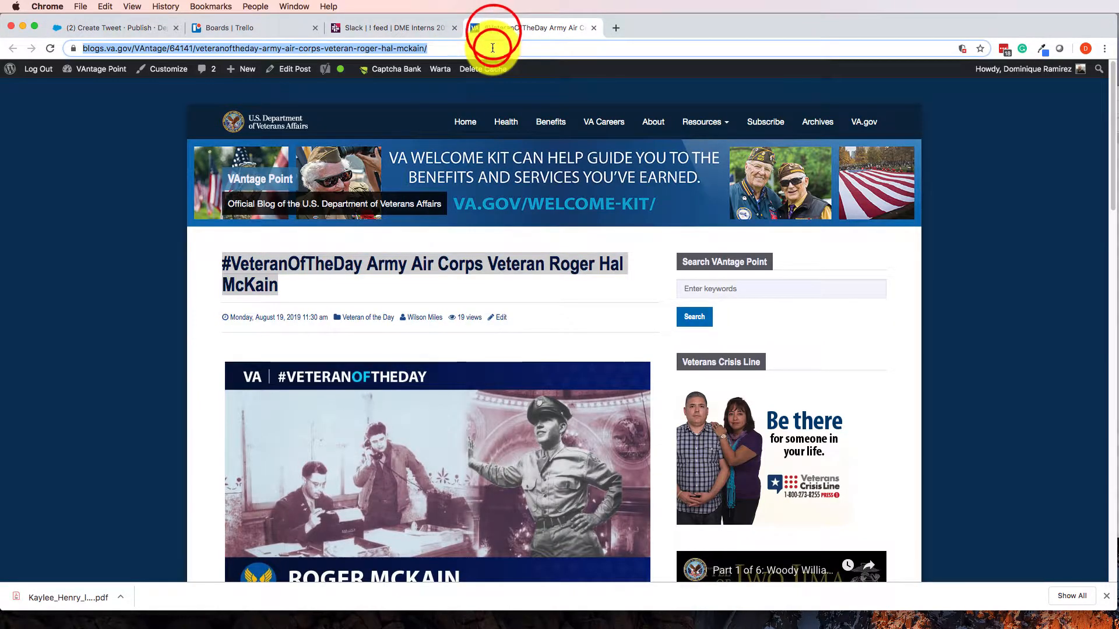
click(99, 28)
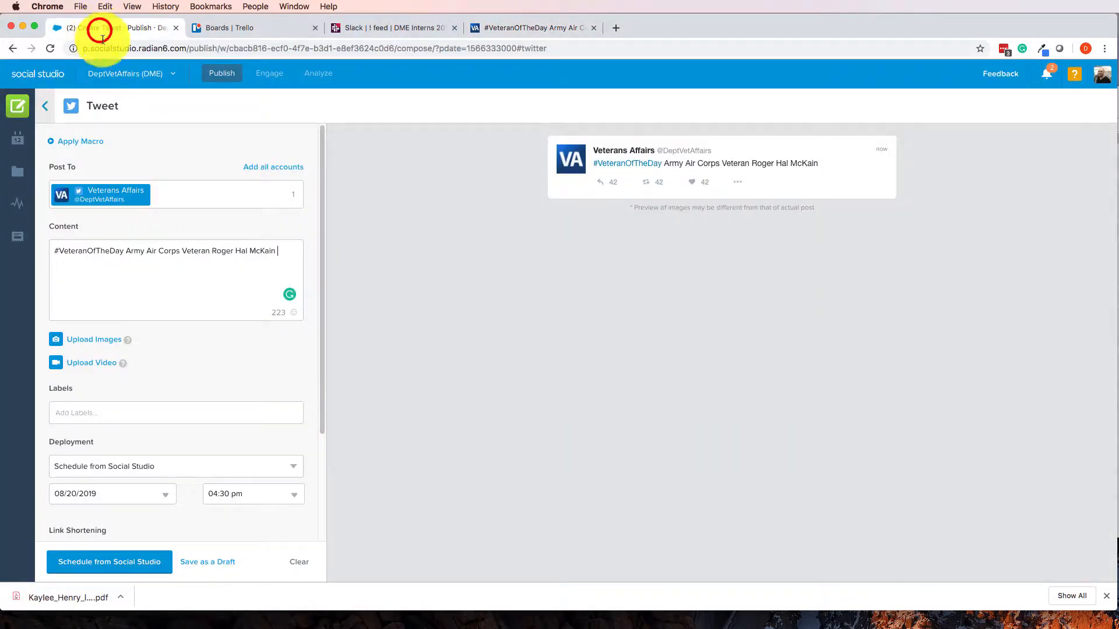
click(282, 252)
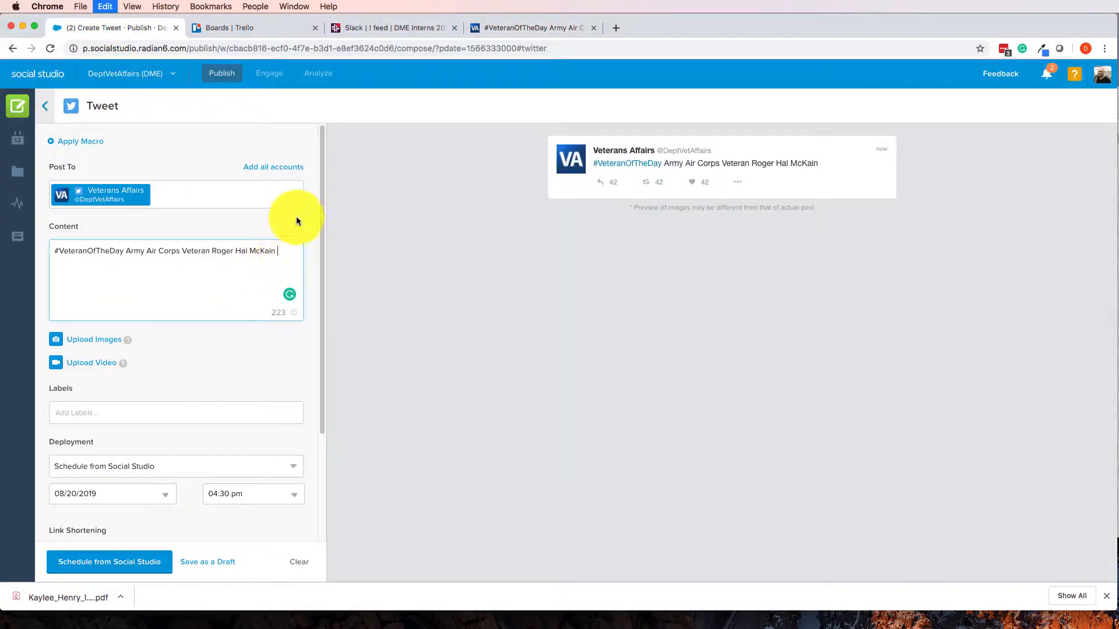
key(super+v)
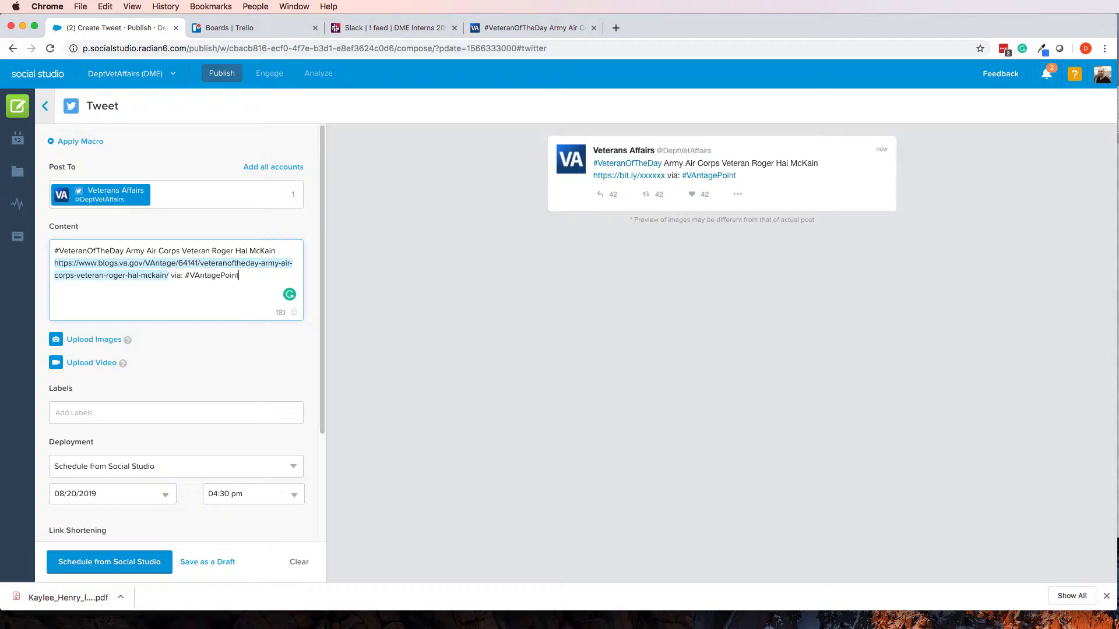
- Label the tweet with #VeteranOfTheDay, WWII and Army Air Corps
click(87, 415)
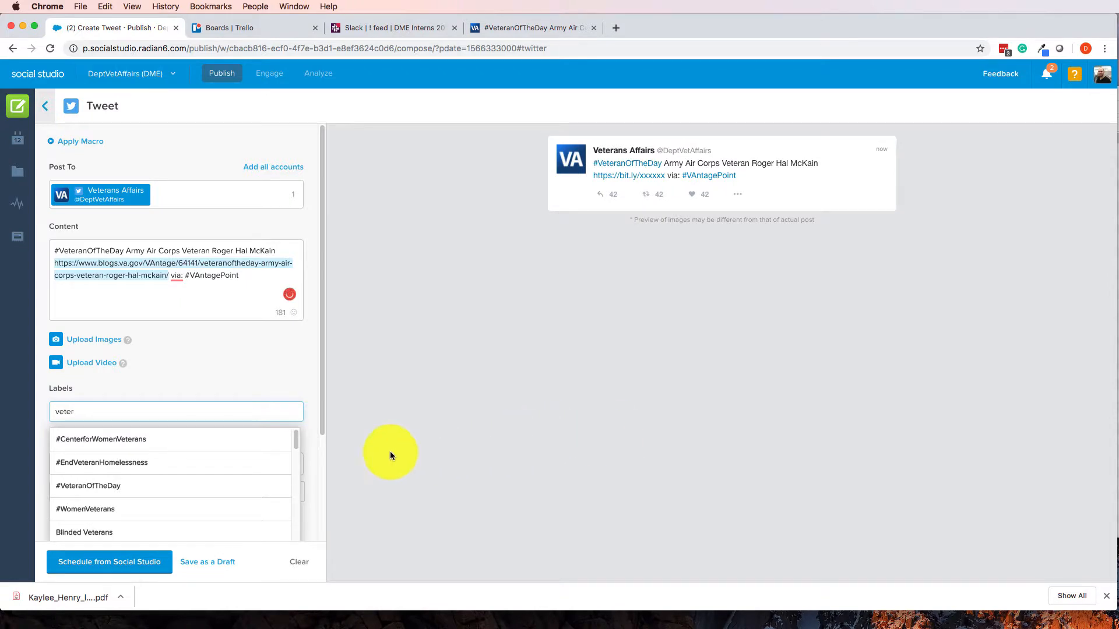
click(198, 486)
text(wwii)
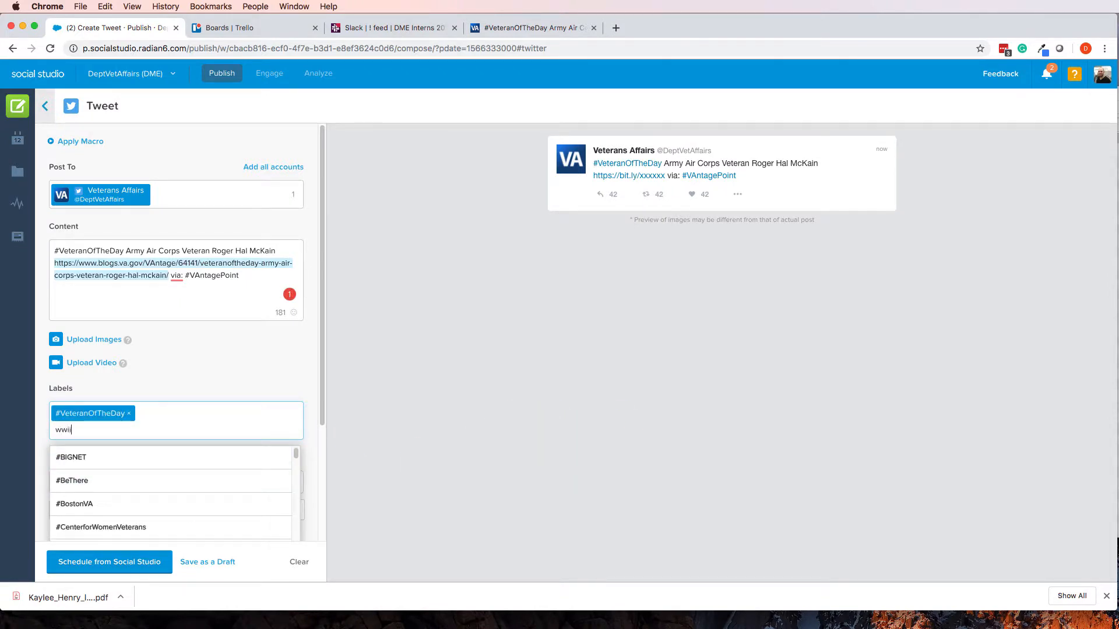
click(240, 452)
text(ar)
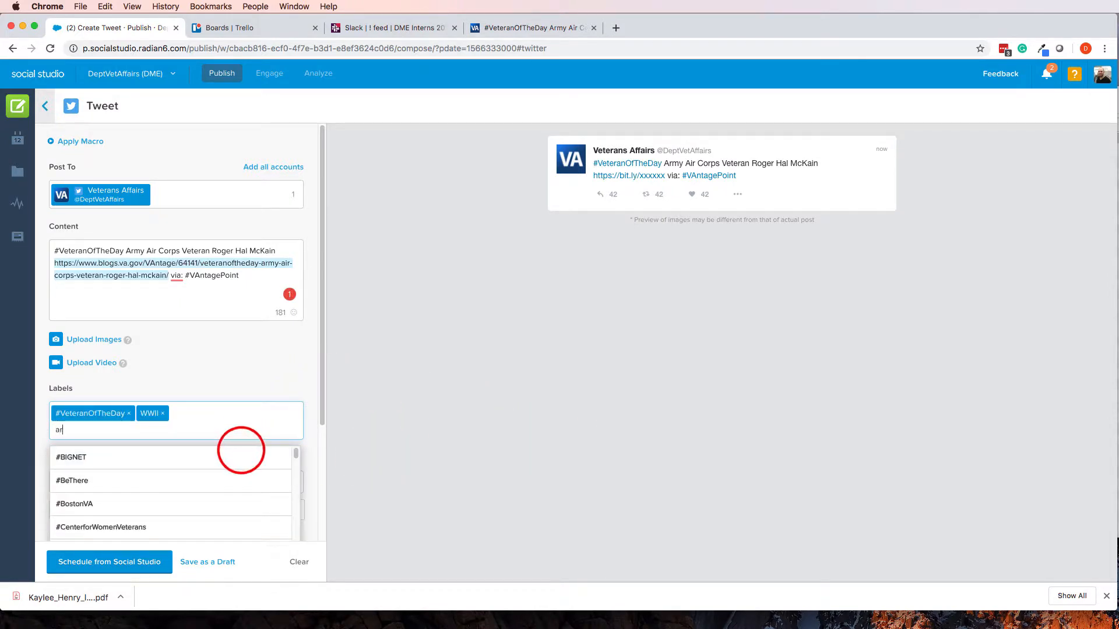
text(my)
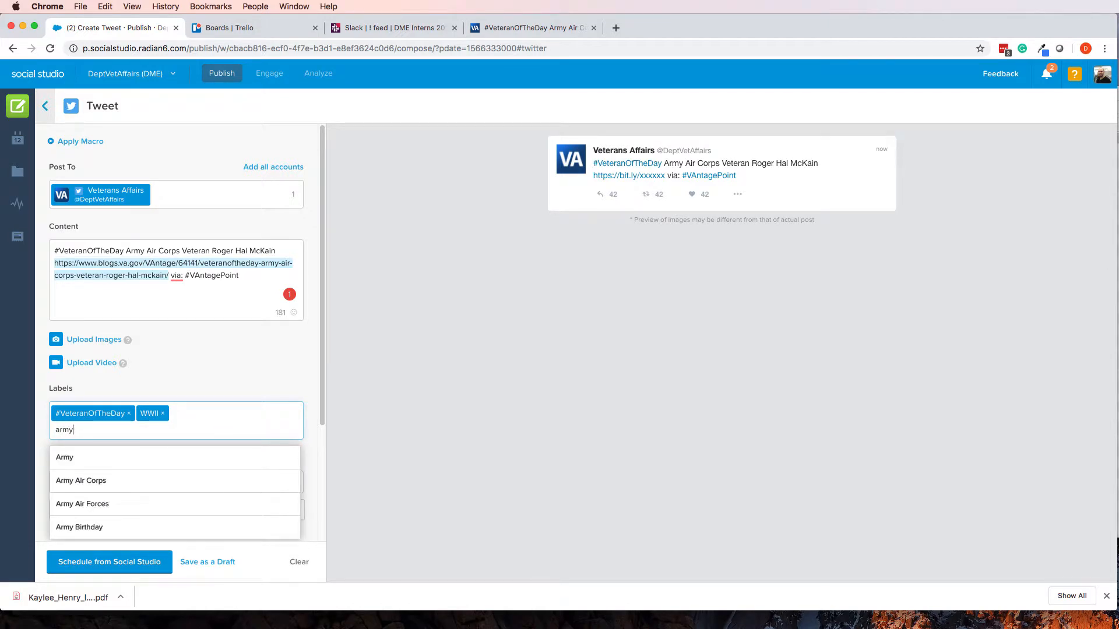
click(100, 479)
click(407, 424)
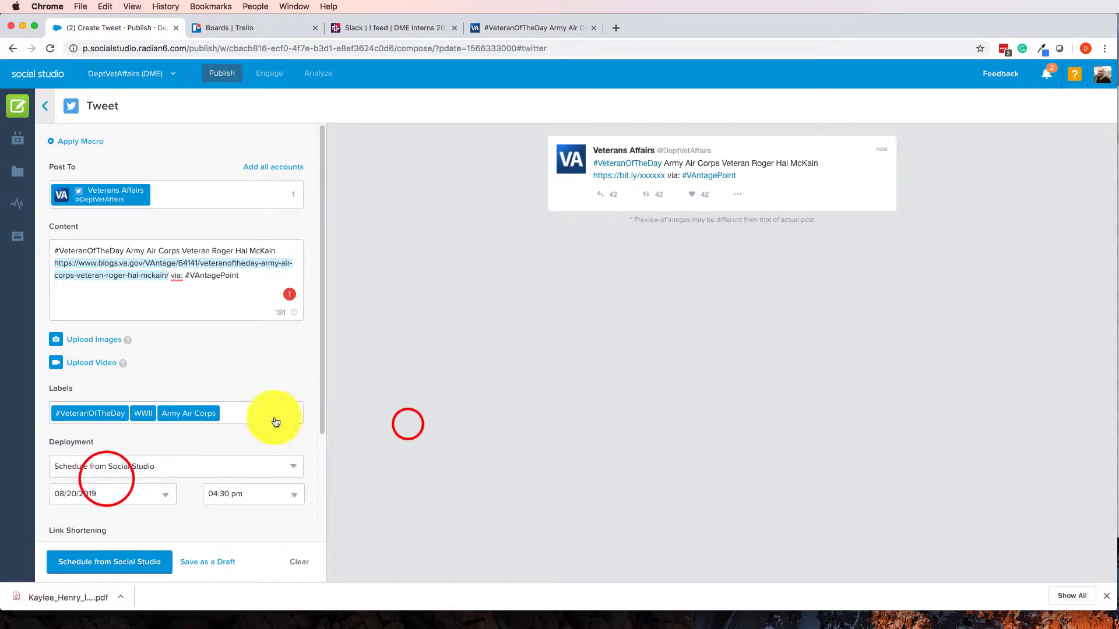
- Save the tweet as a draft with its 08/20/2019, 04:30 pm deployment and bitly link shortening kept, and return to the weekly calendar
scroll(187, 474, down, 5)
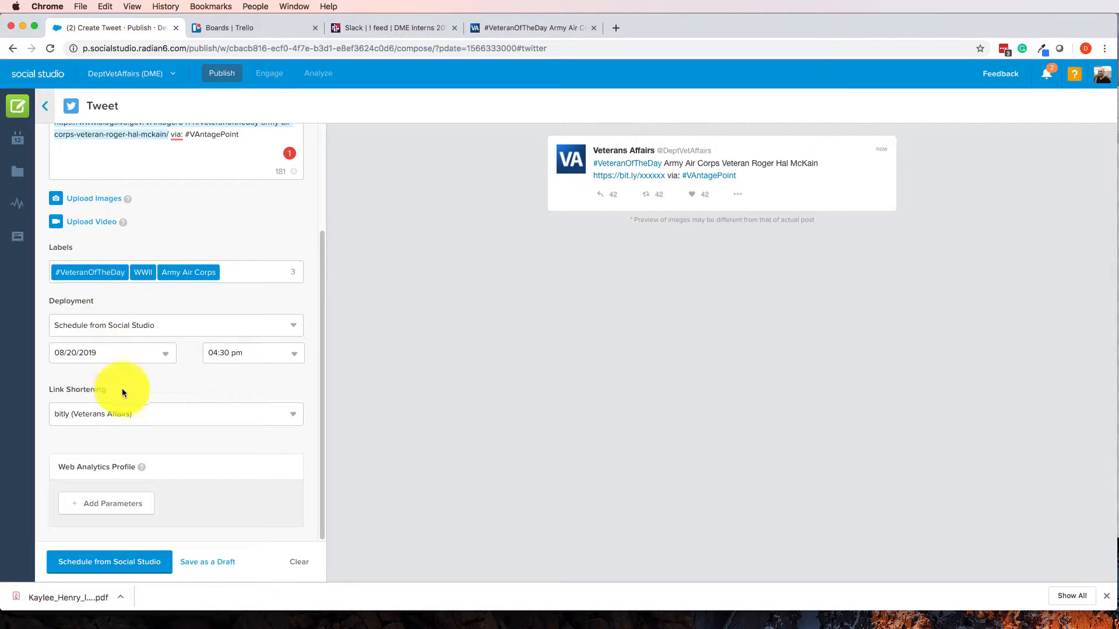
click(217, 563)
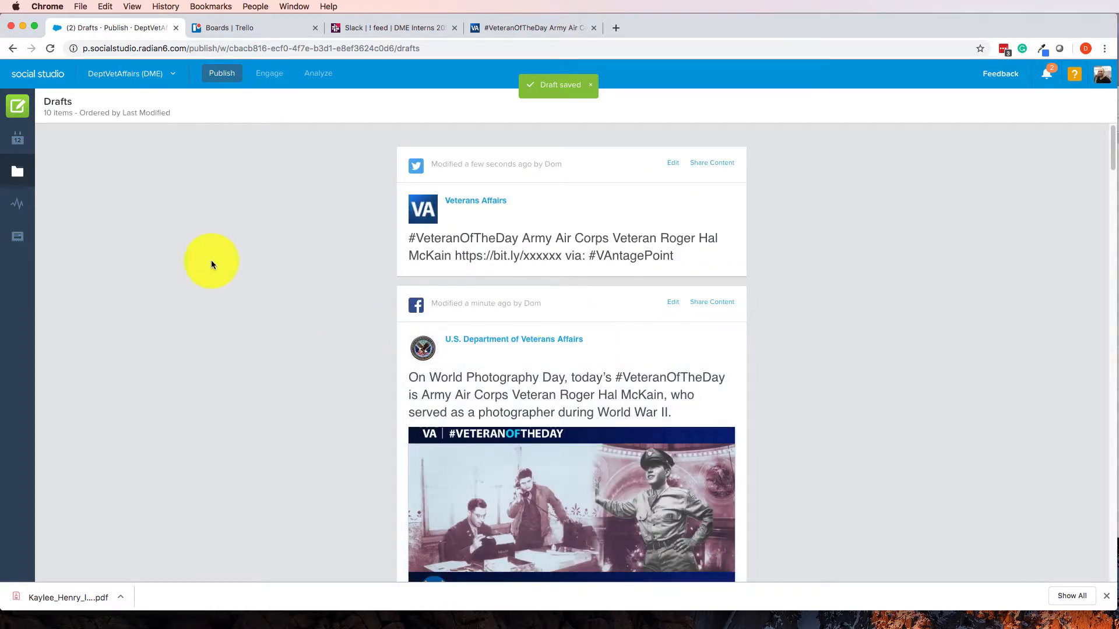
click(16, 142)
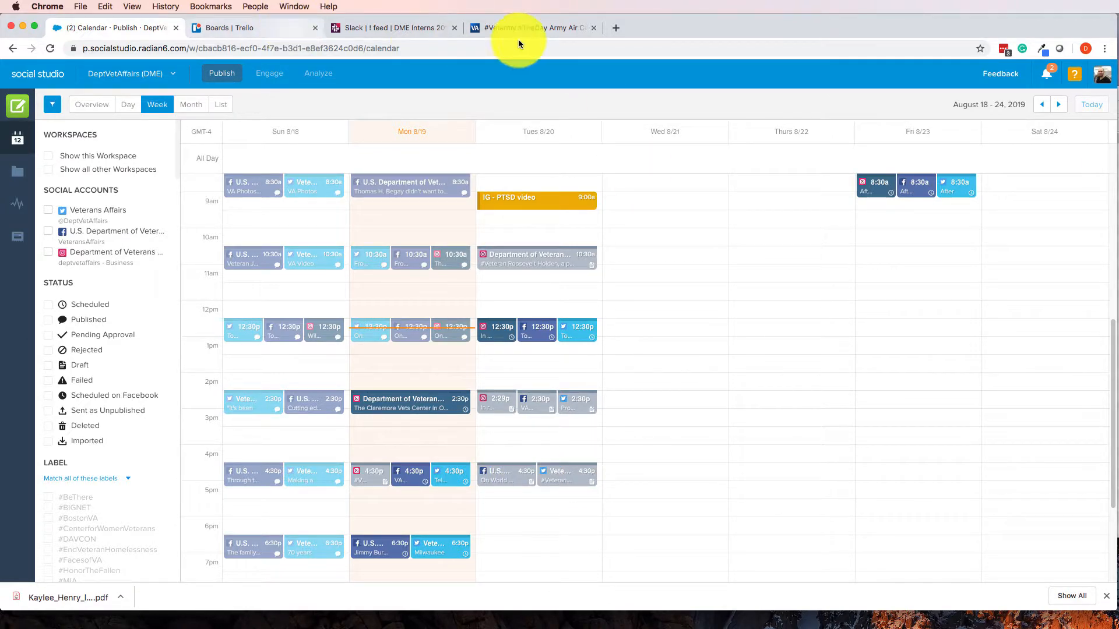
- Switch to Slack and reply "Scheduled AUG20 1630 FB/TW" in the thread of the Army Air Corps #VeteranOfTheDay post in #feed
click(378, 26)
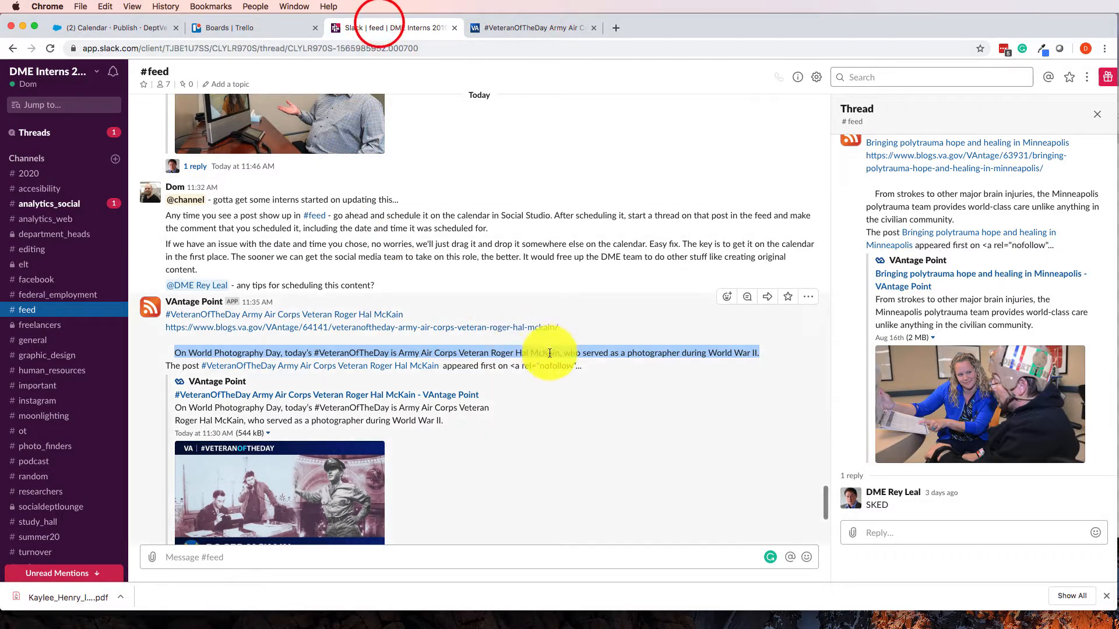
scroll(507, 449, down, 3)
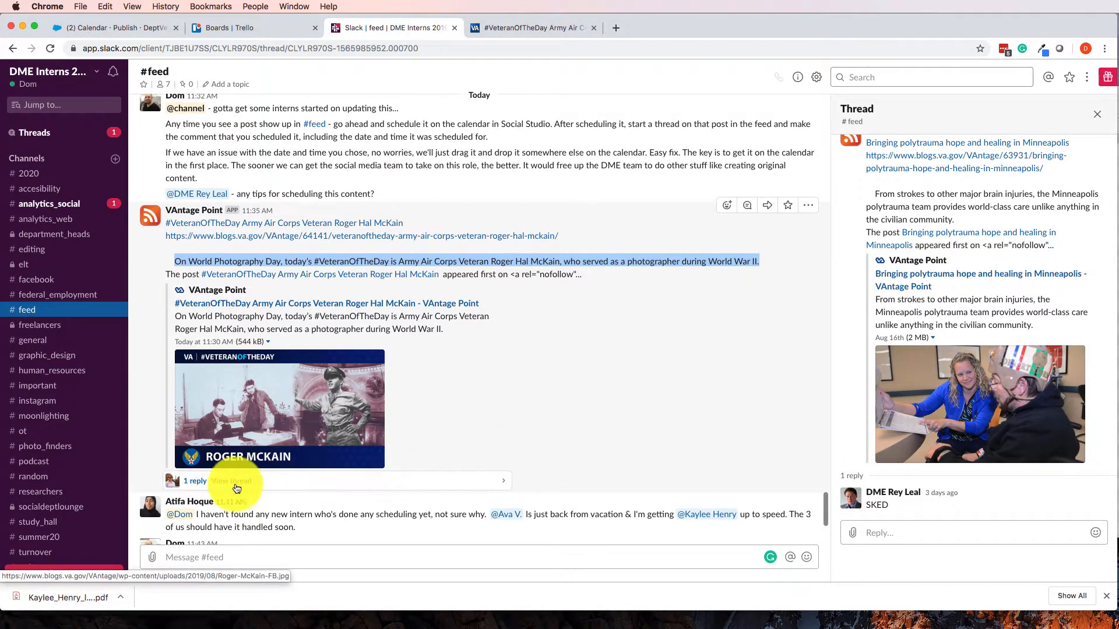
click(226, 481)
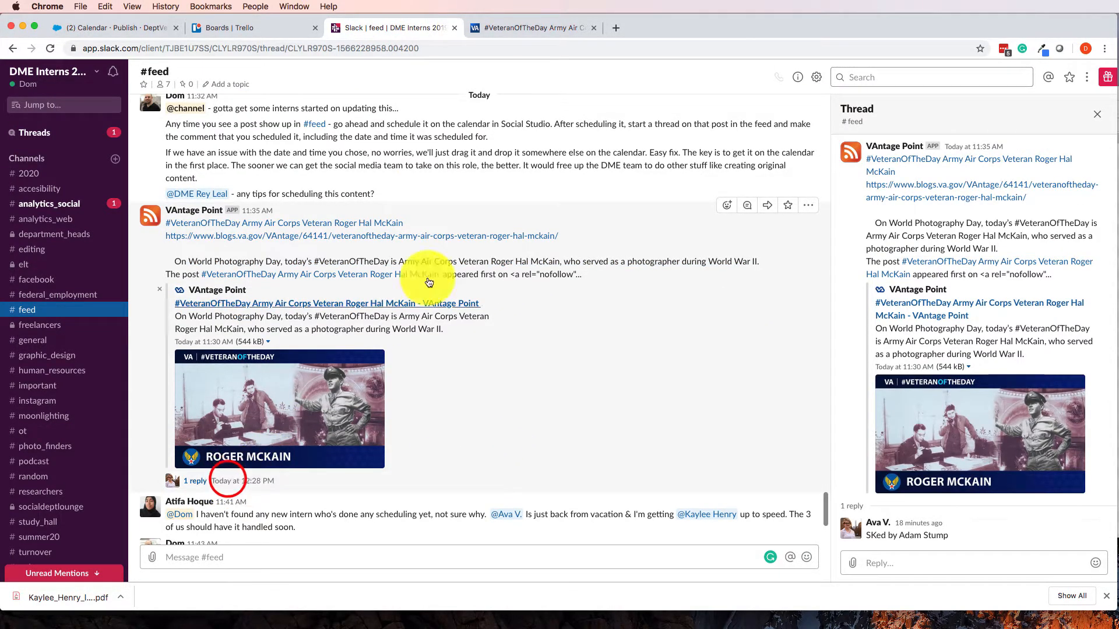
scroll(979, 324, down, 1)
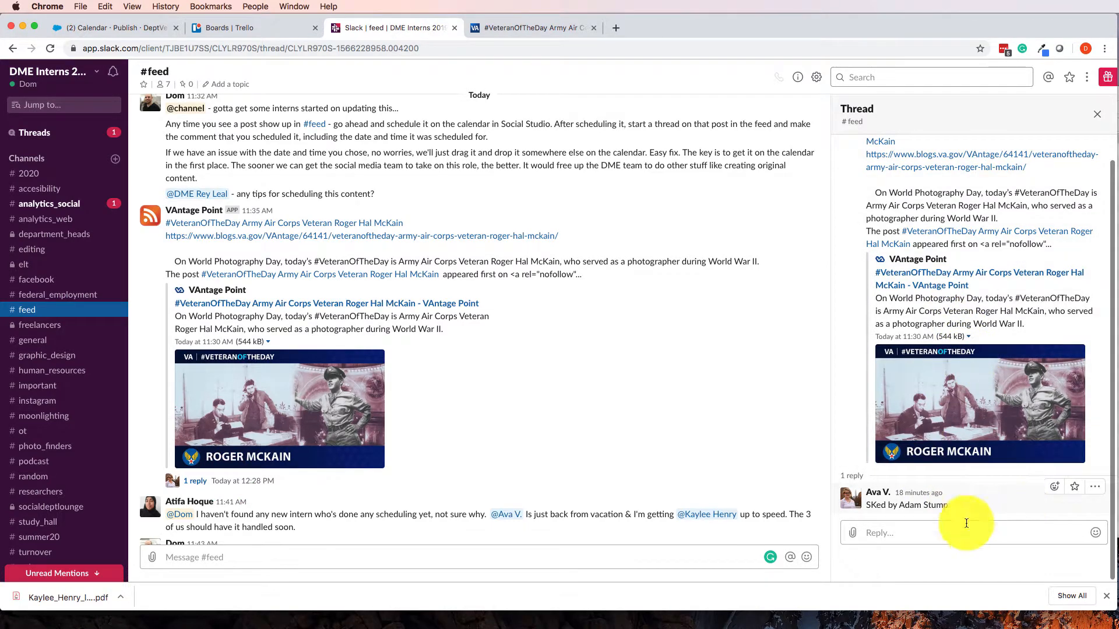
click(932, 530)
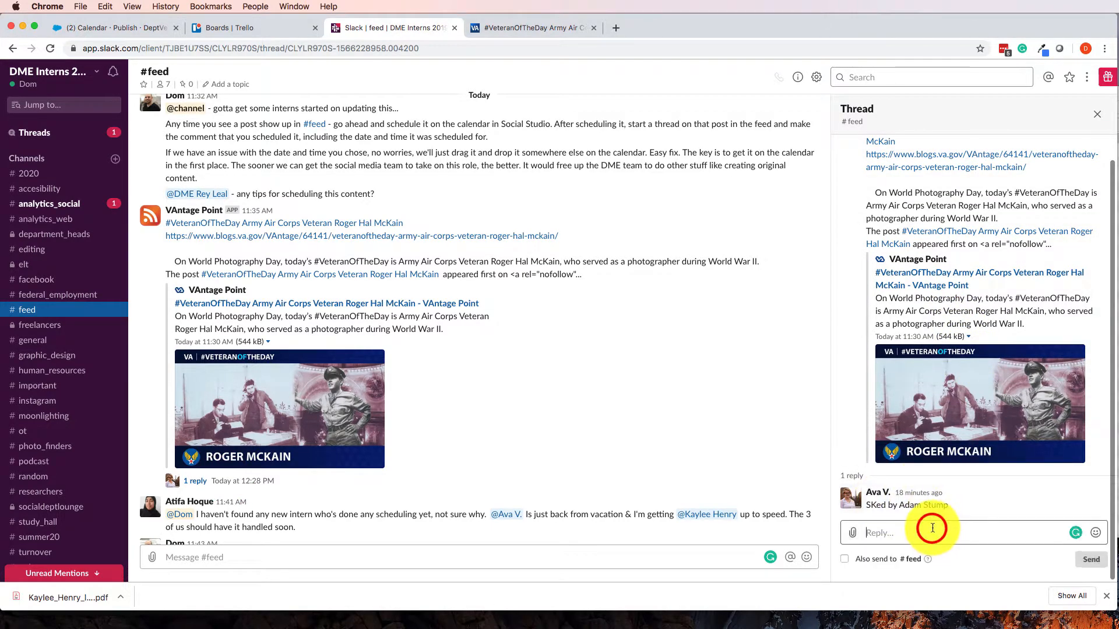
text(Scheduled AUG20 1630 FB/TW)
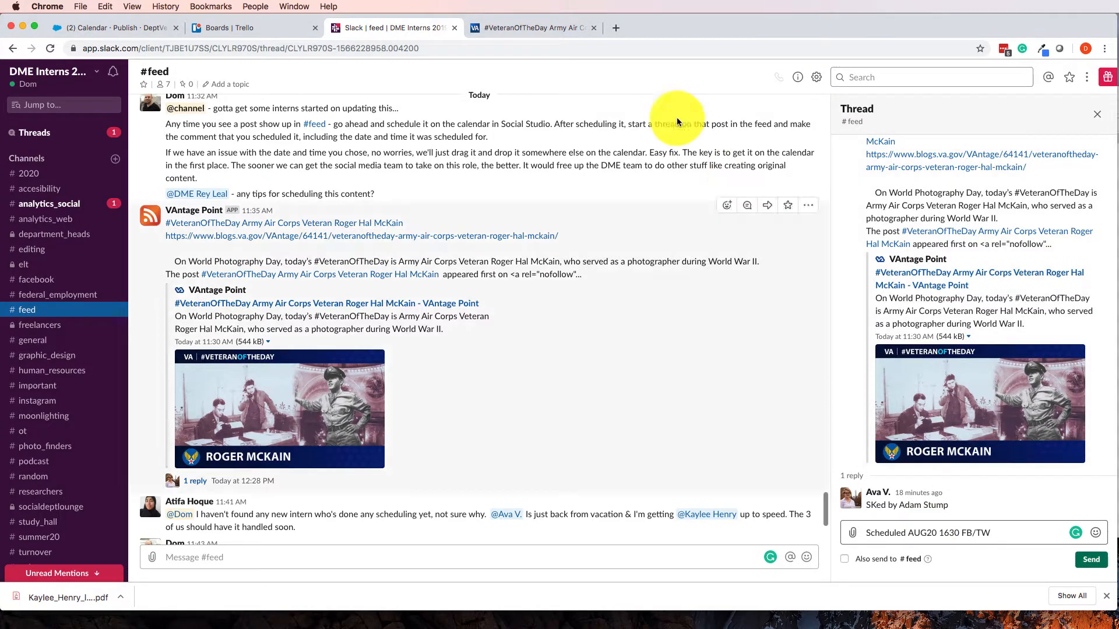
click(229, 28)
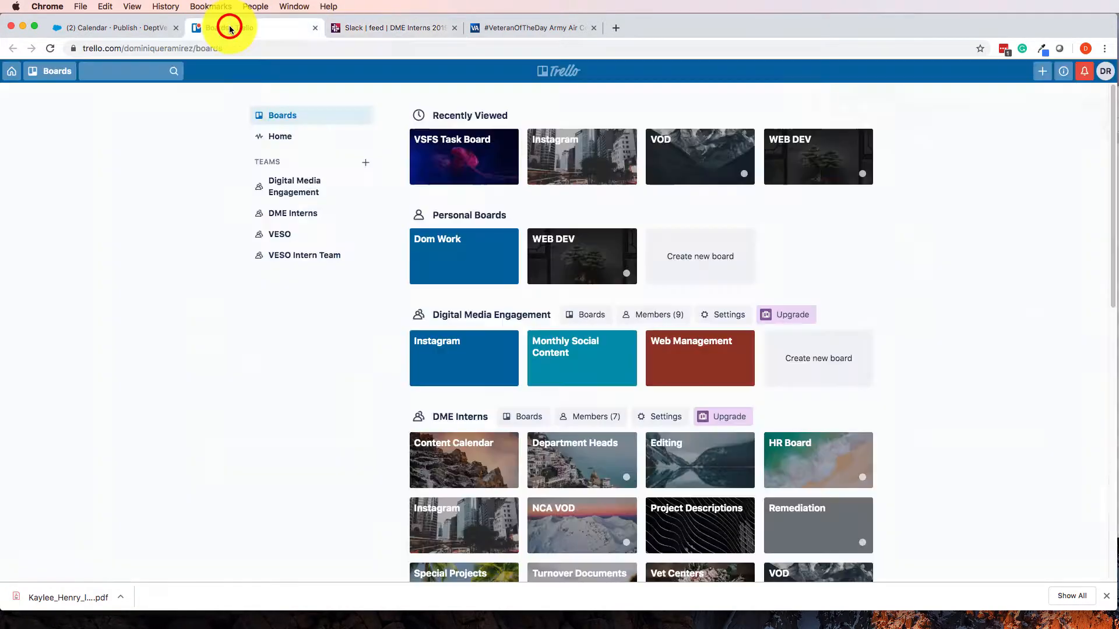
click(146, 27)
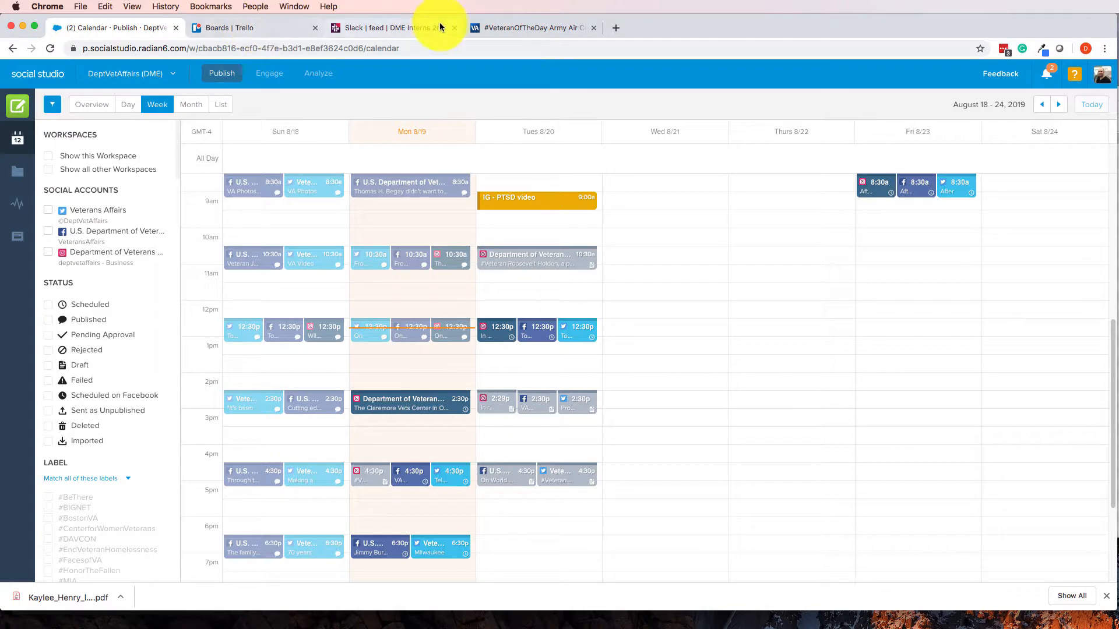
click(405, 27)
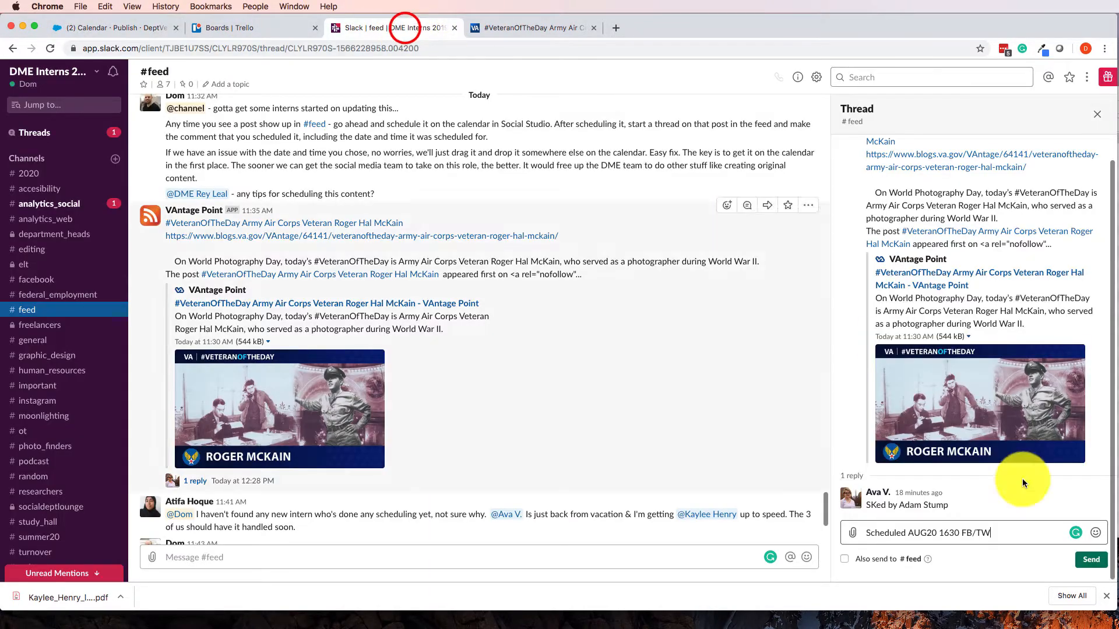
click(1086, 564)
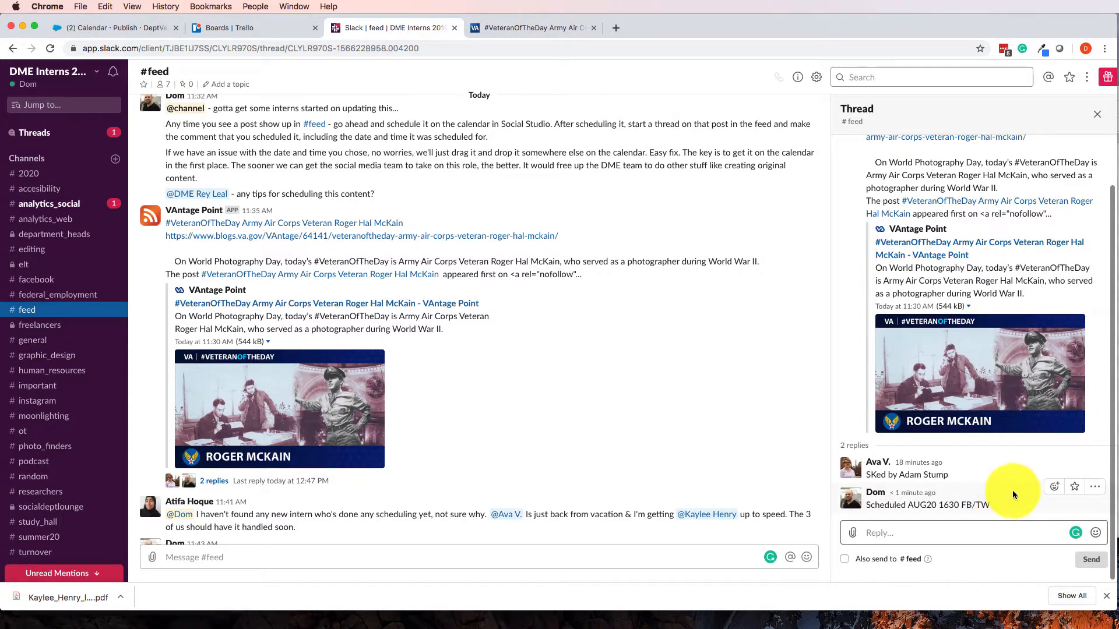
- Review the weekly Social Studio calendar, and look through the earlier VAntage Point posts and their thread replies in Slack's #feed channel
click(140, 27)
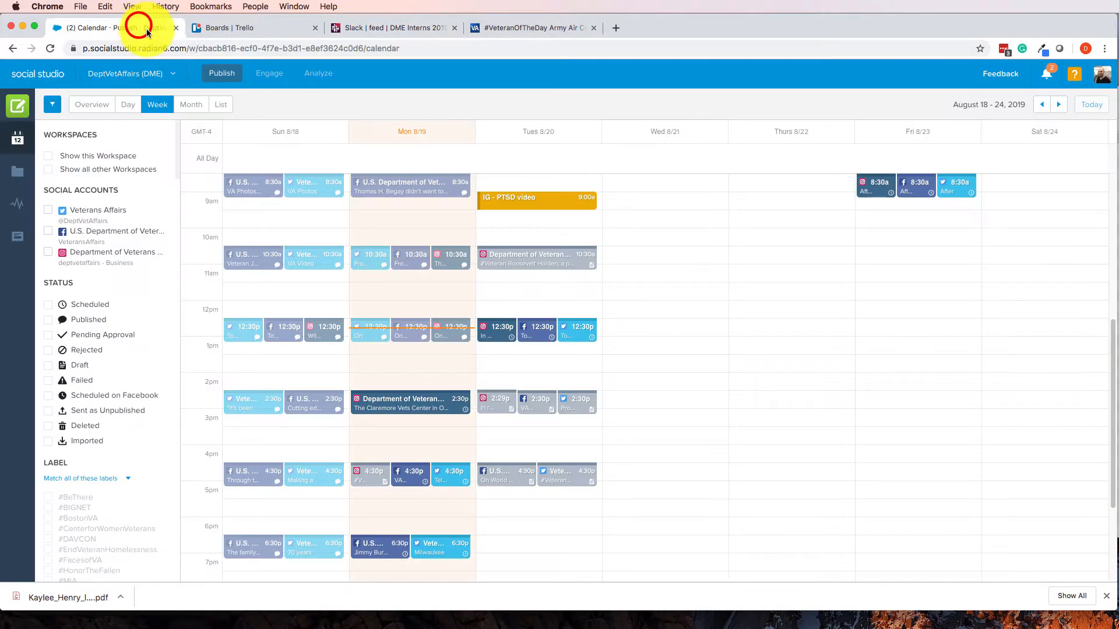
click(402, 27)
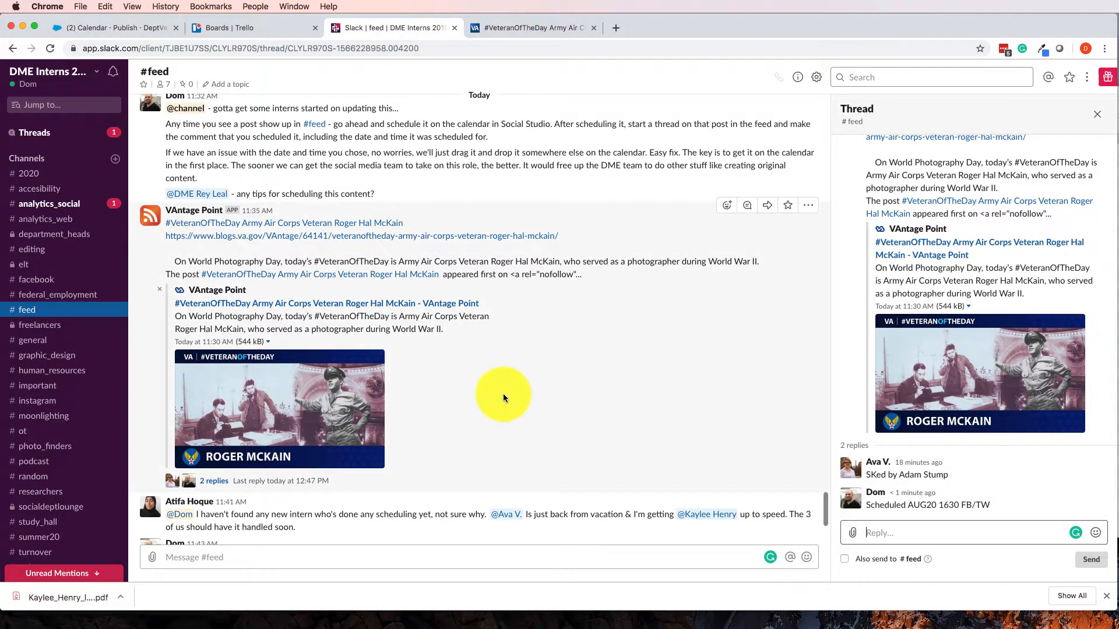
click(555, 405)
scroll(537, 367, up, 5)
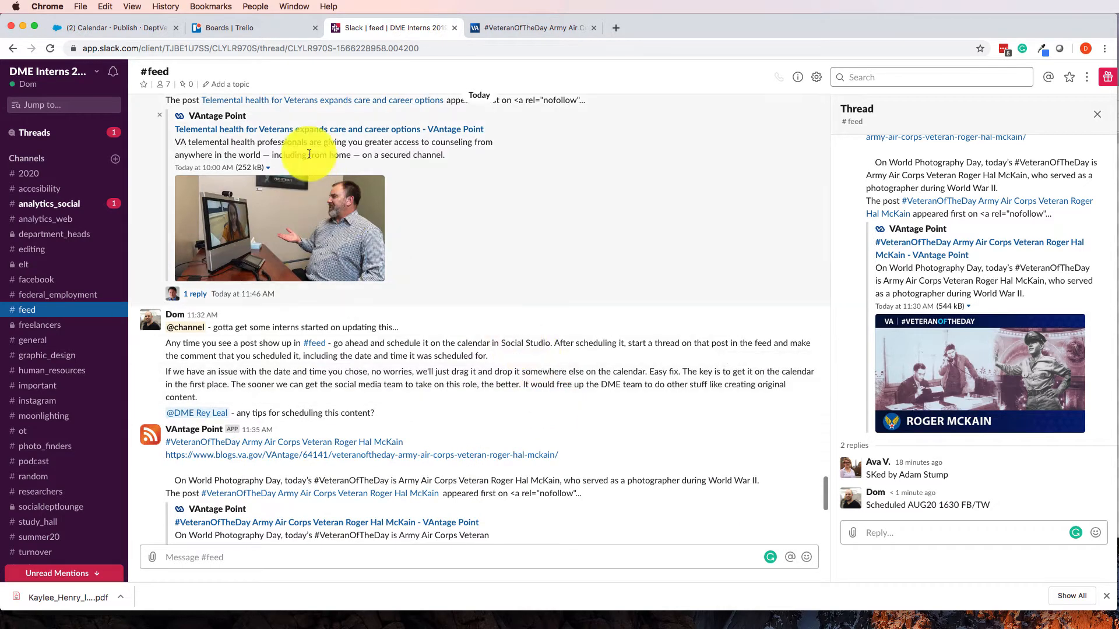
scroll(488, 210, up, 2)
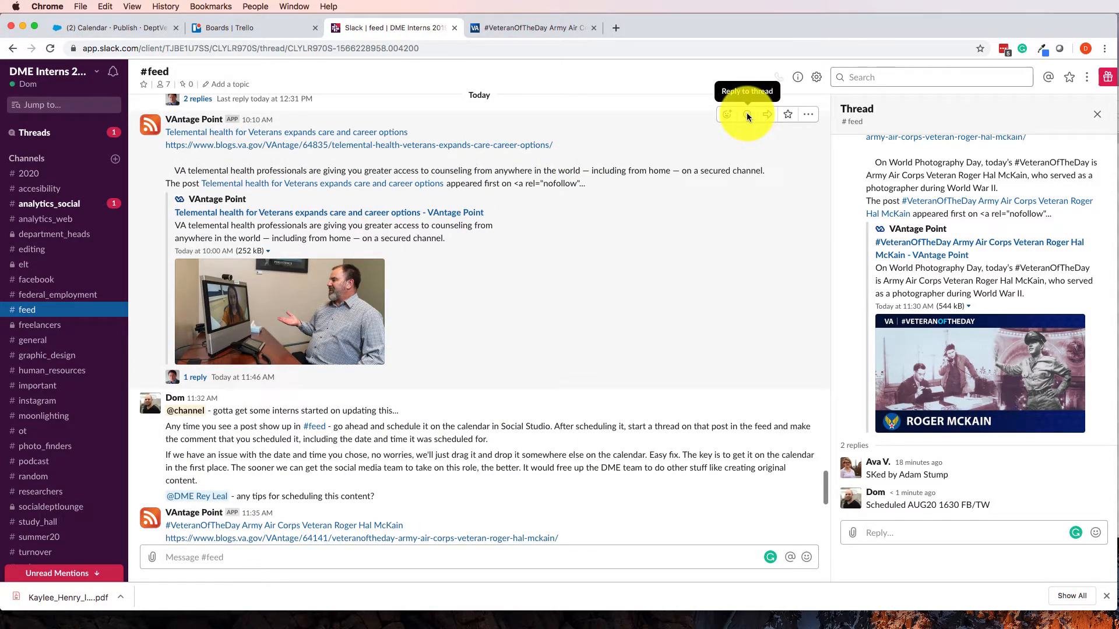
scroll(704, 195, up, 12)
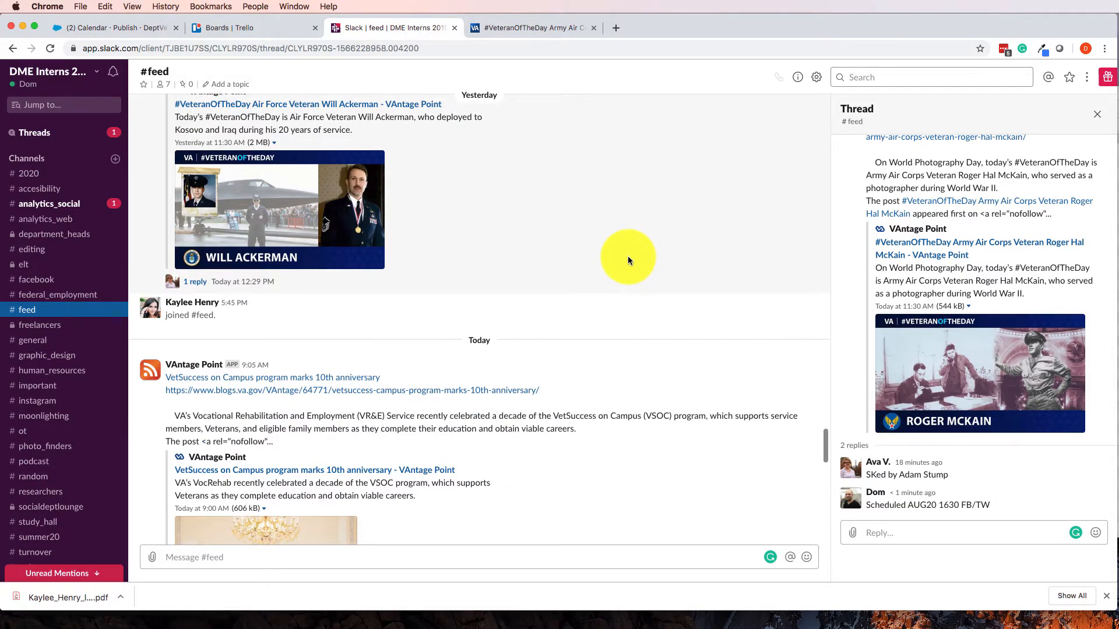
scroll(628, 261, up, 15)
scroll(626, 261, down, 20)
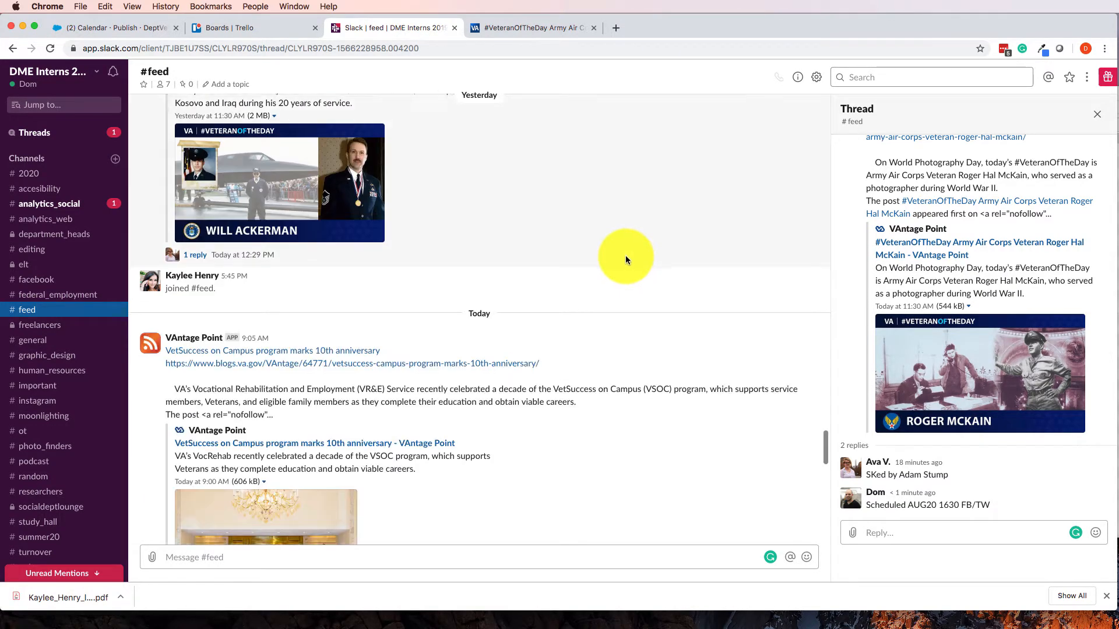
scroll(610, 254, up, 3)
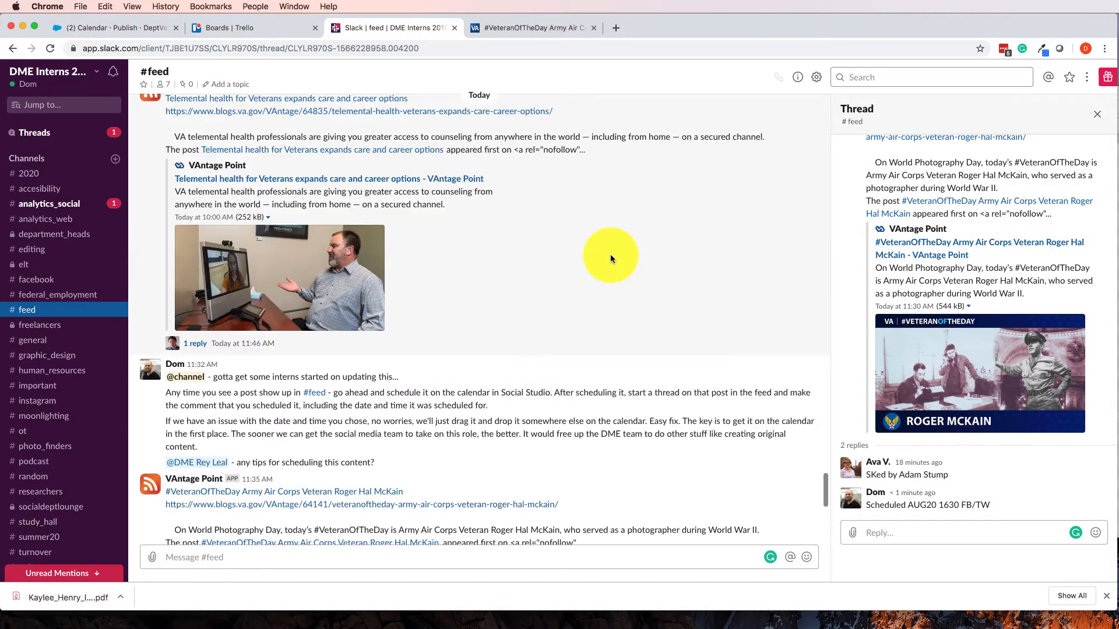
- Check the thread replies on the Project Atlas post and on the Army Air Corps #VeteranOfTheDay post in #feed
scroll(610, 254, down, 8)
scroll(610, 254, up, 15)
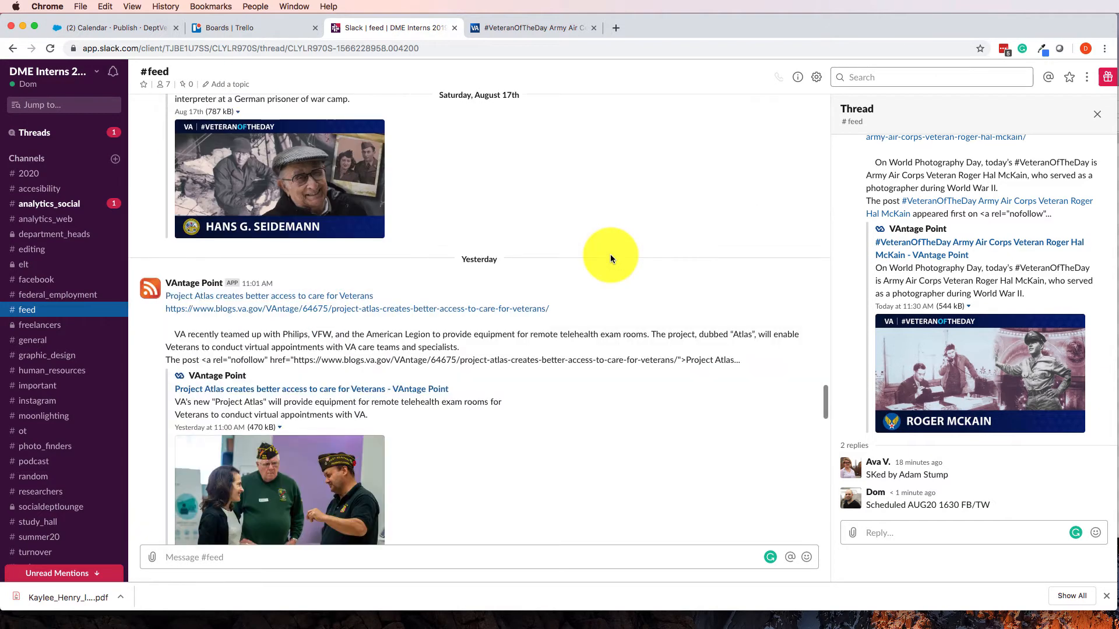
scroll(610, 255, down, 3)
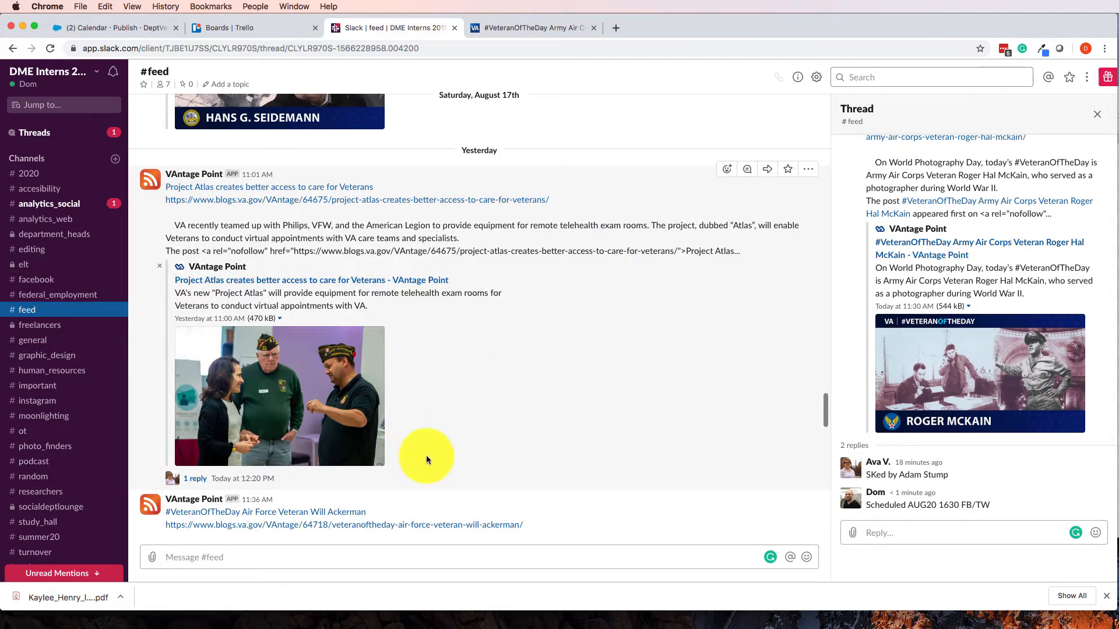
click(278, 481)
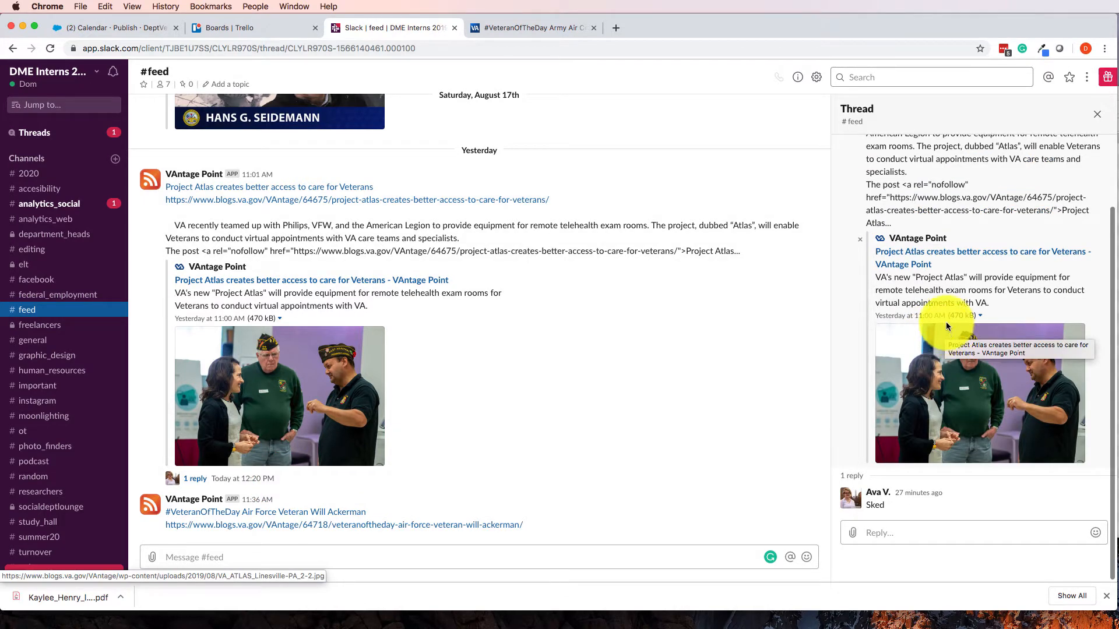
scroll(631, 346, up, 8)
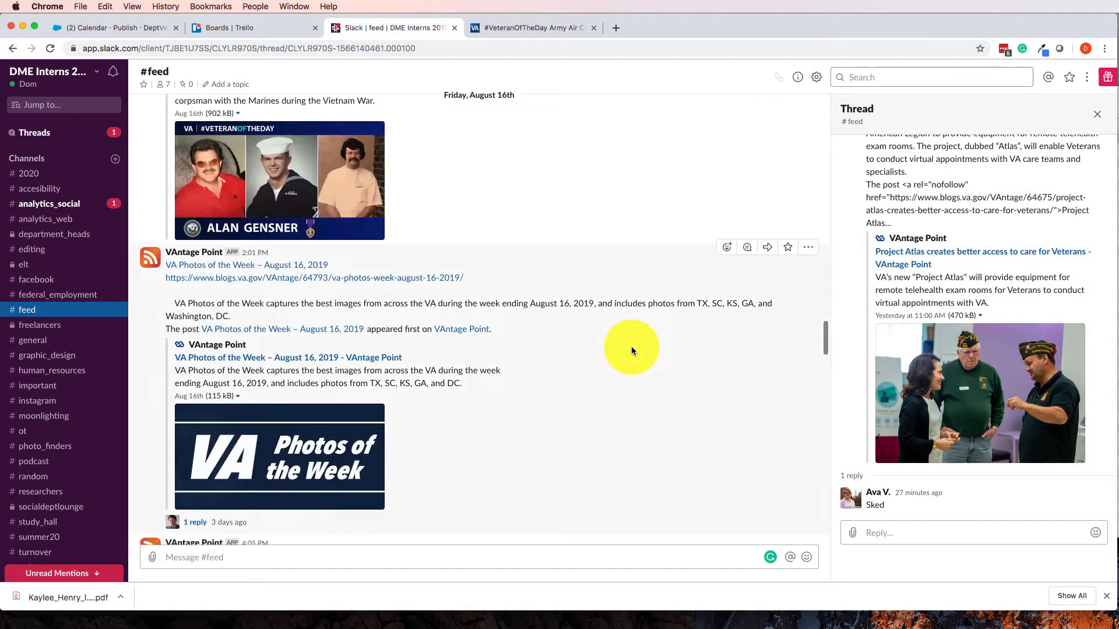
scroll(631, 344, down, 7)
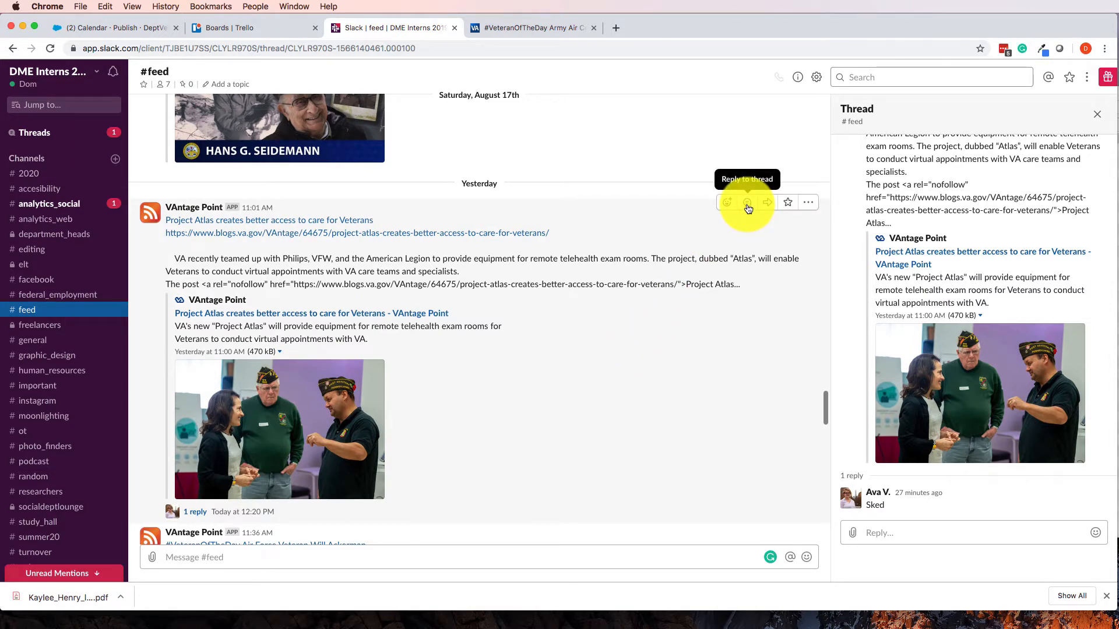
scroll(614, 365, down, 15)
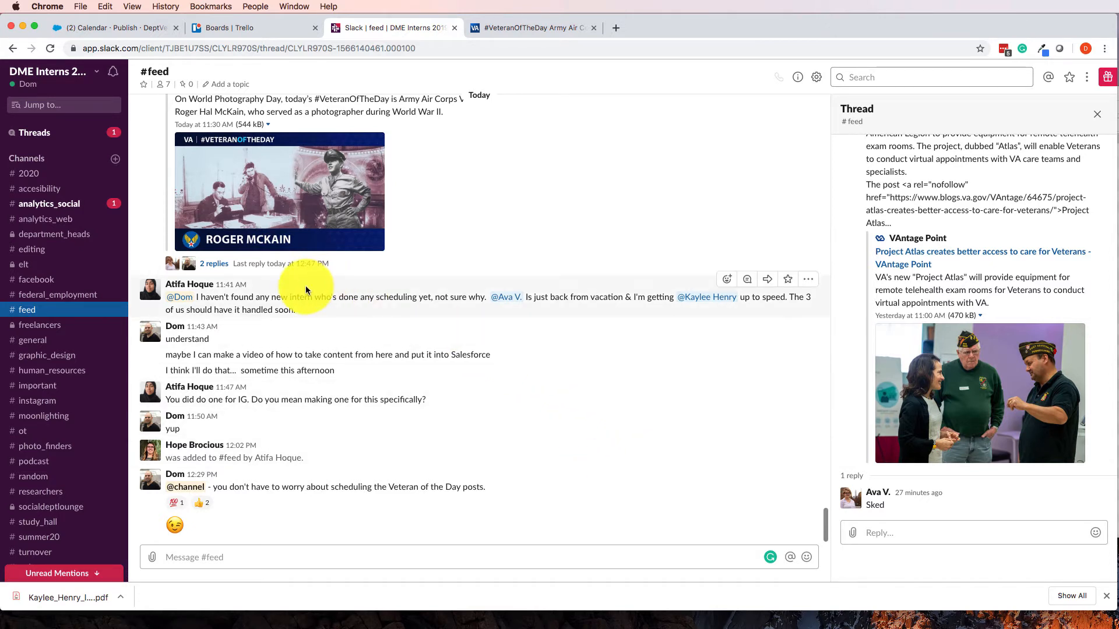
click(301, 264)
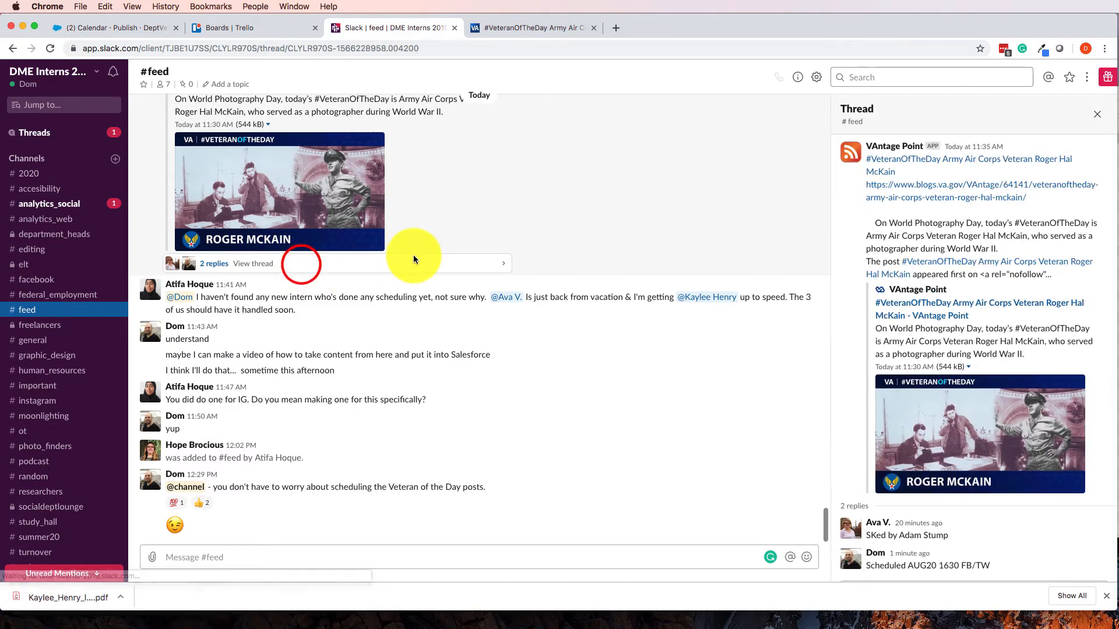